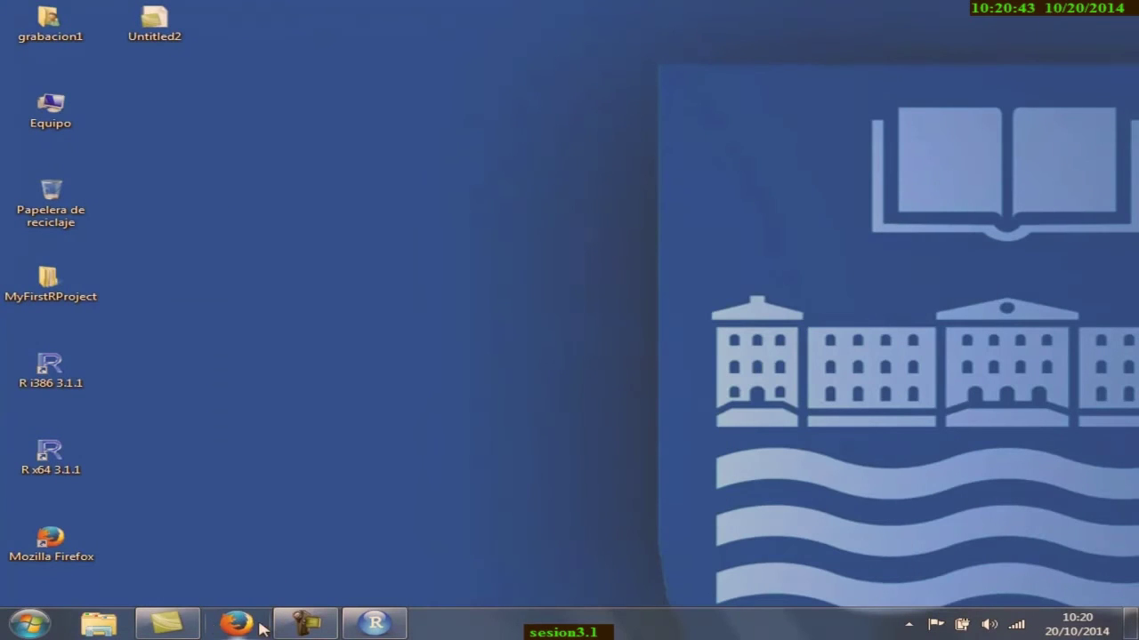
- Open the Windows Start menu from the desktop
click(30, 625)
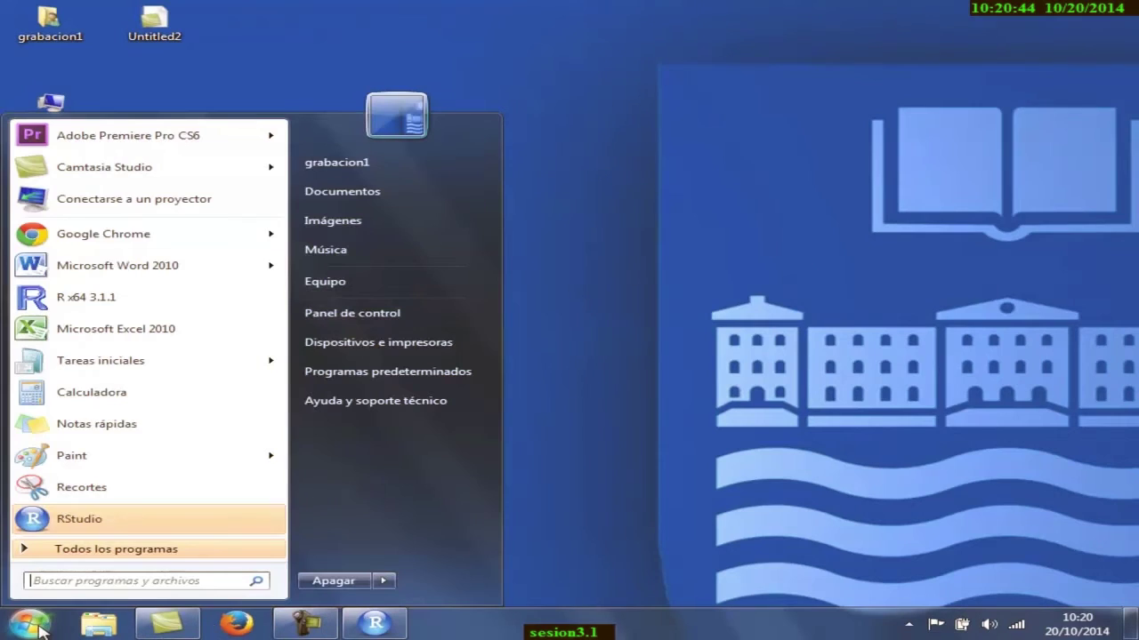
- Launch Google Chrome and go to edmodo.com
click(89, 233)
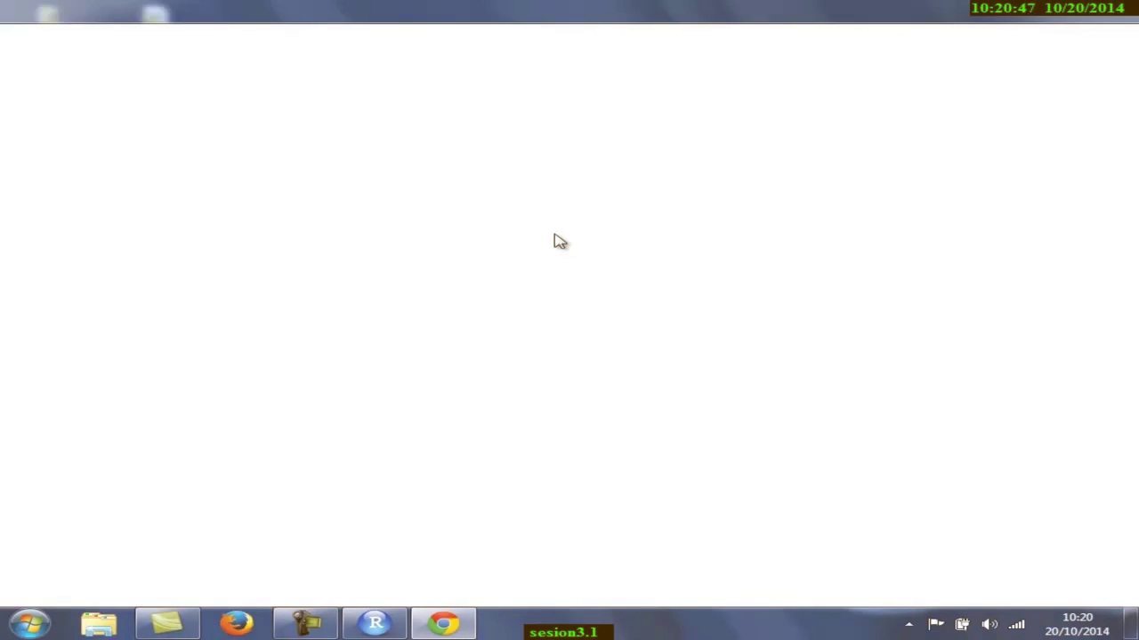
text(edmodo.c)
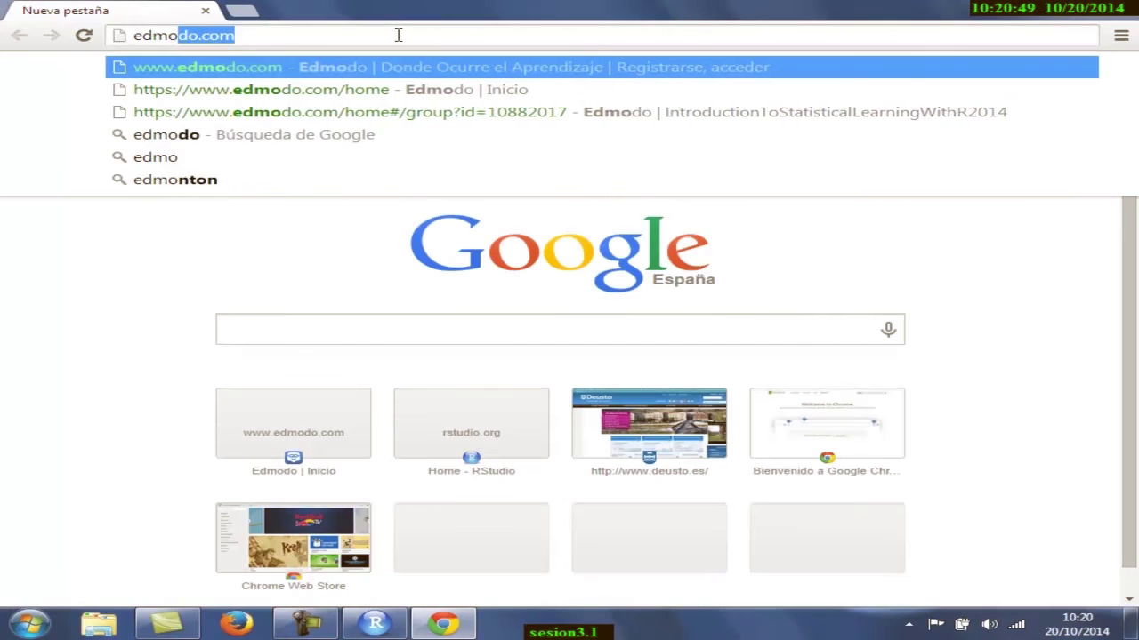
text(om)
key(Return)
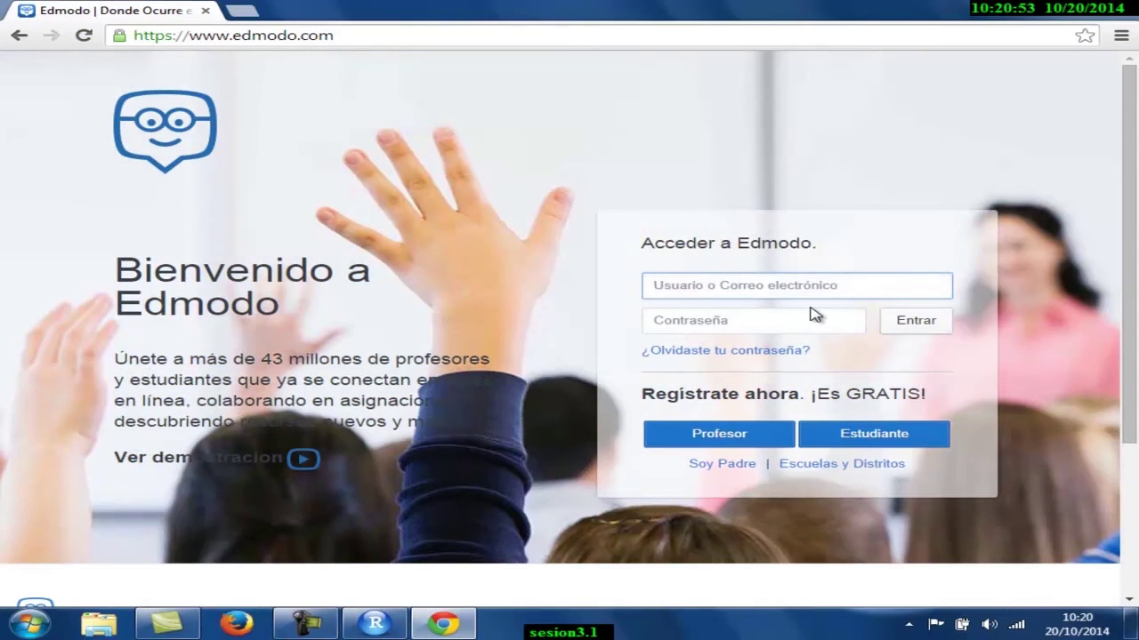
- Sign in to Edmodo with the account username and password
click(811, 313)
text(**)
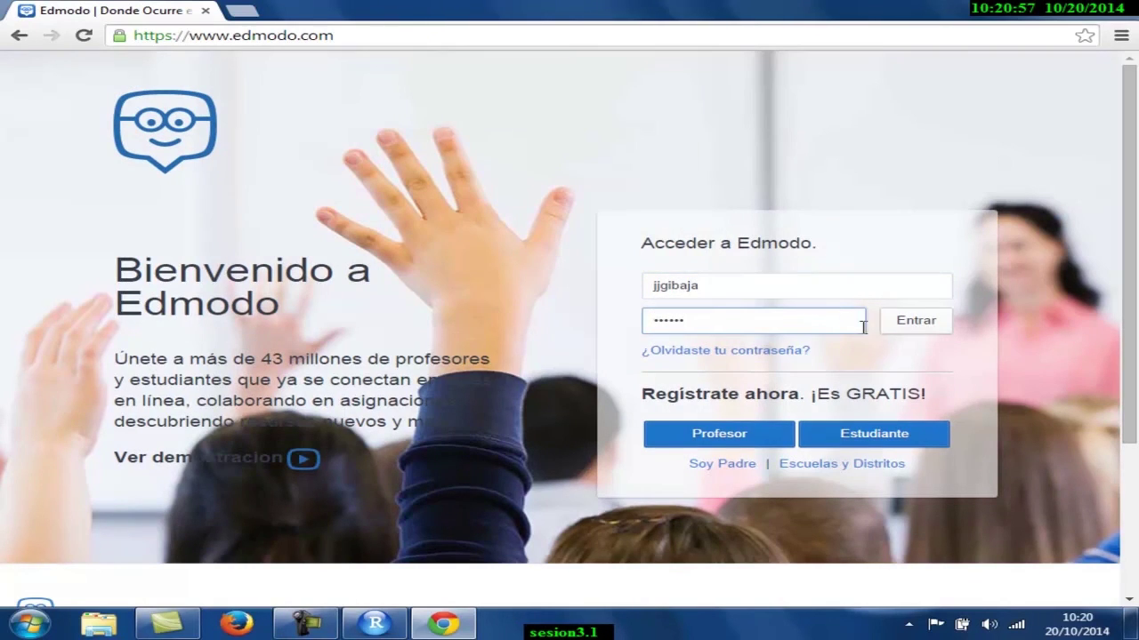
click(920, 332)
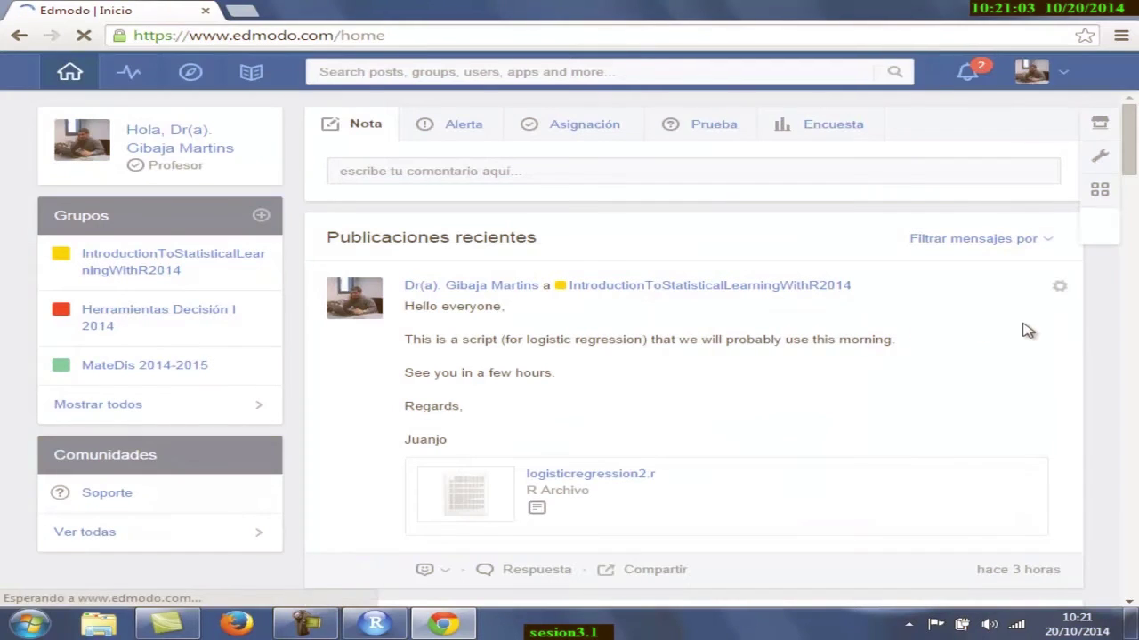
- Download scriptlinearregression3.txt from the IntroductionToStatisticalLearningWithR2014 group, then close Chrome
click(190, 259)
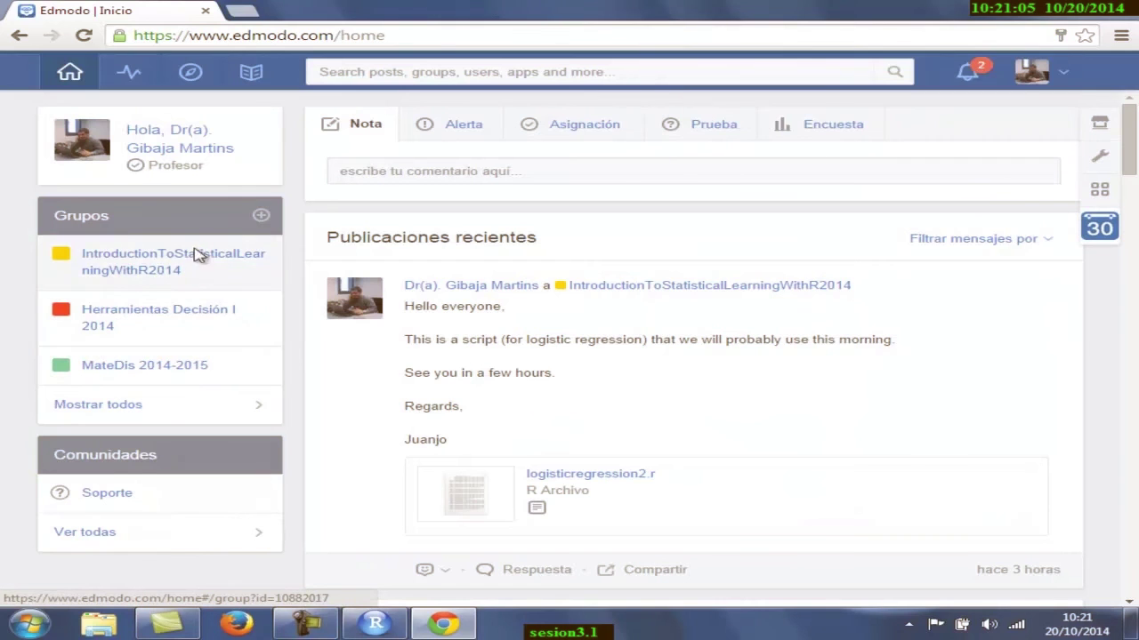
drag(1134, 132, 1134, 378)
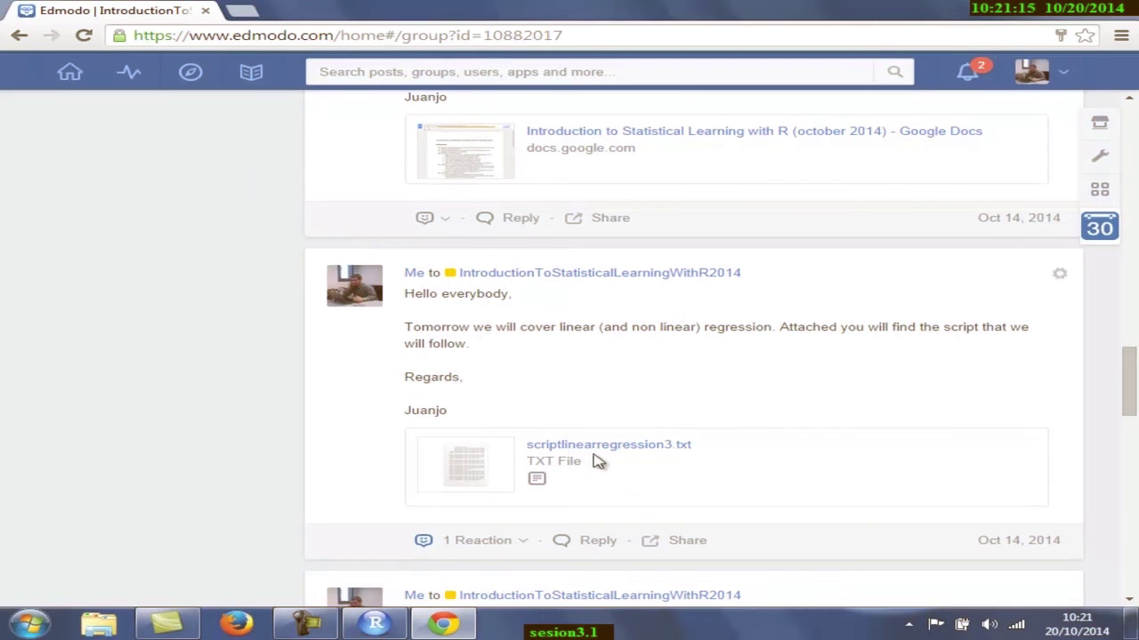
click(539, 481)
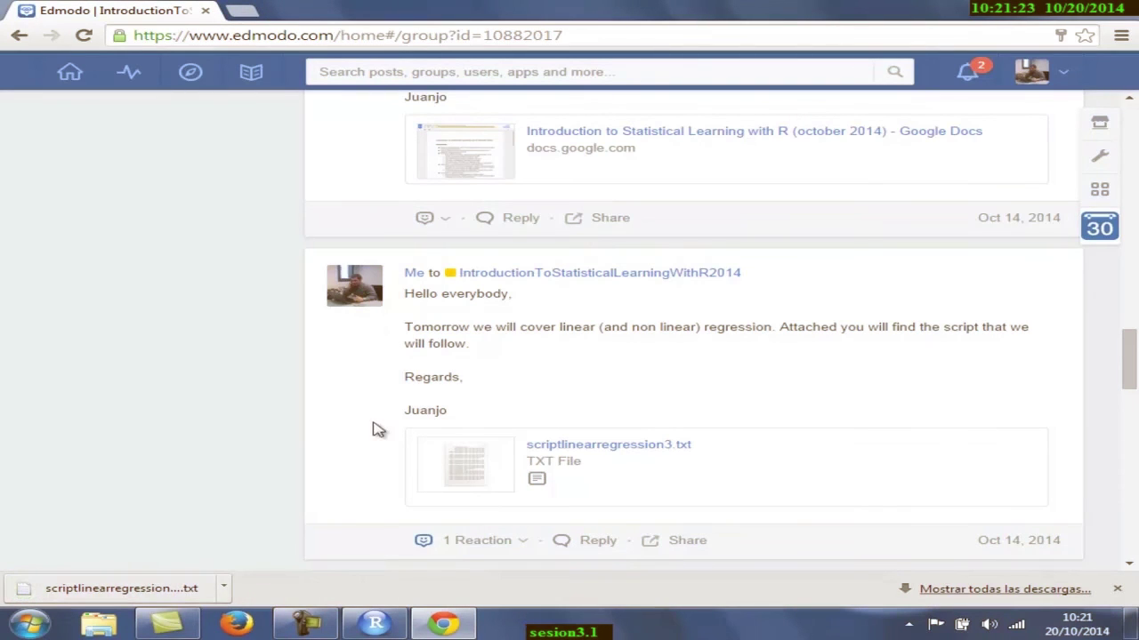
click(1120, 13)
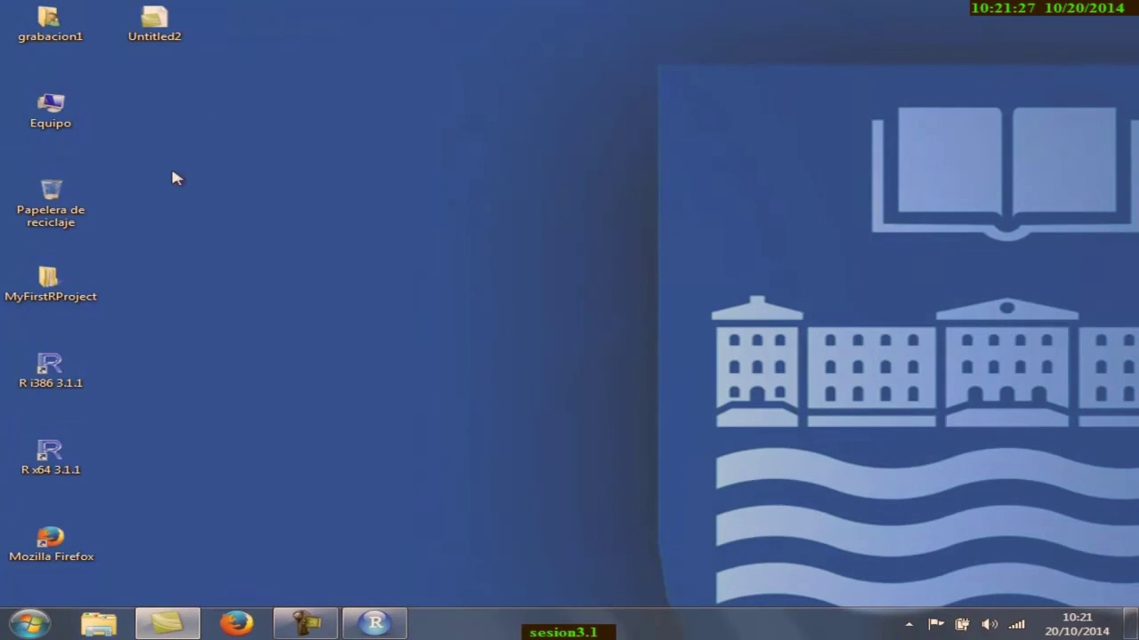
- Copy scriptlinearregression3 (2) from Descargas and paste it onto the desktop
click(99, 626)
click(121, 121)
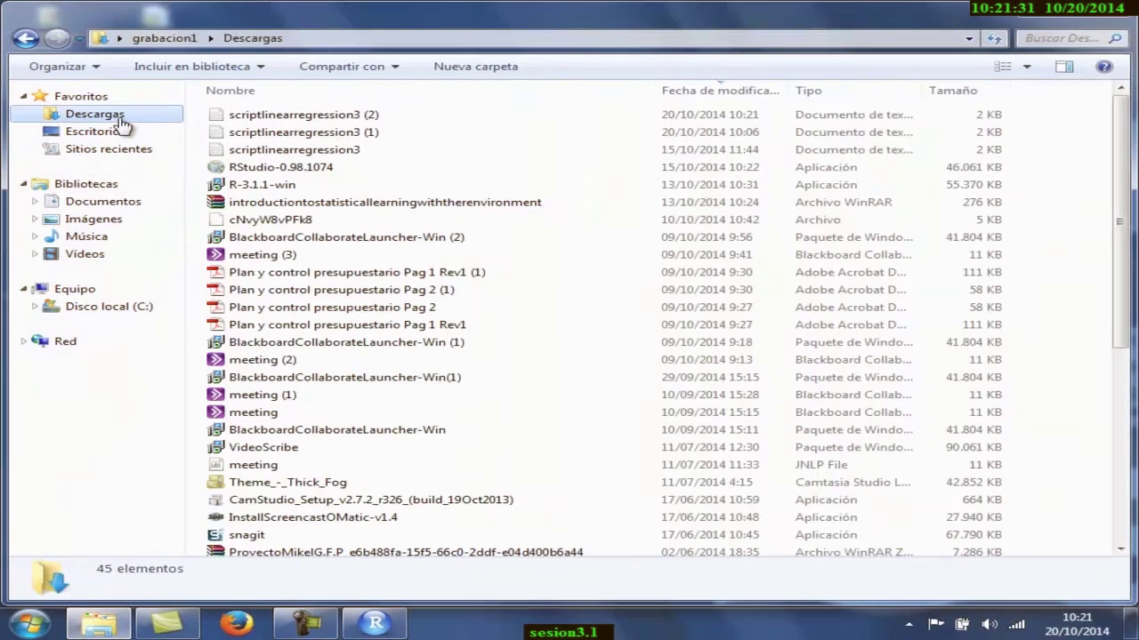
click(291, 120)
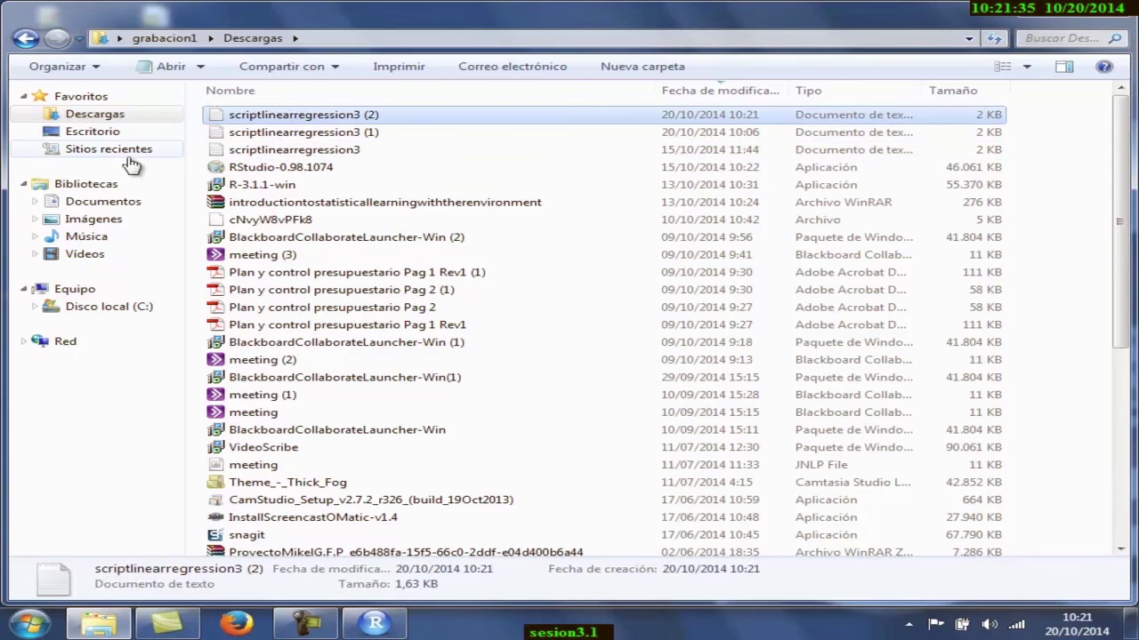
click(109, 134)
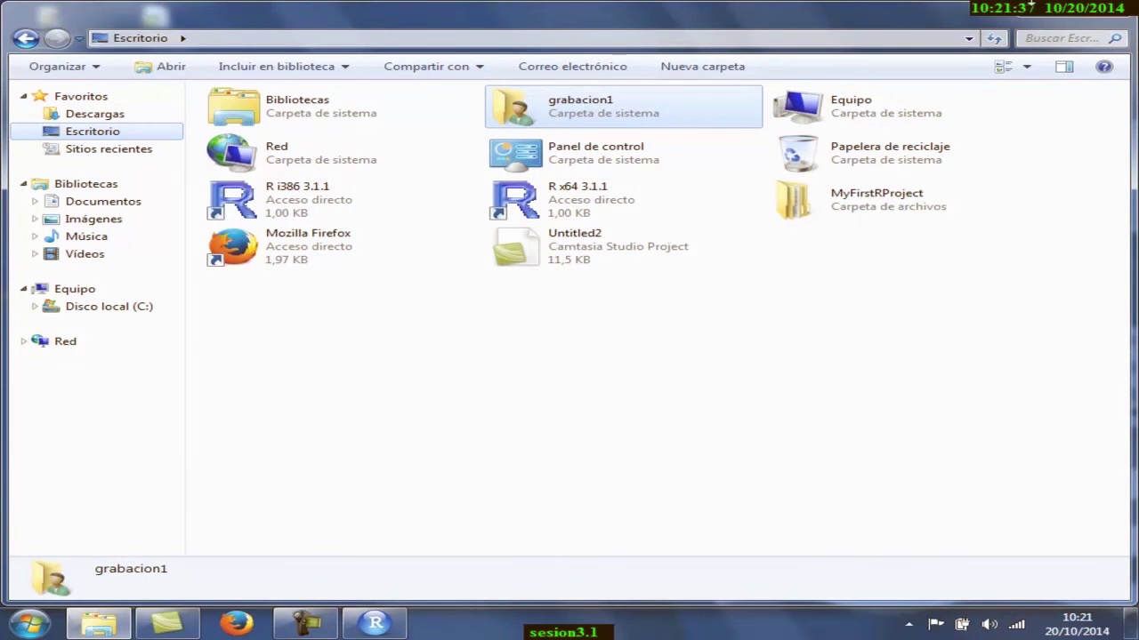
click(1099, 9)
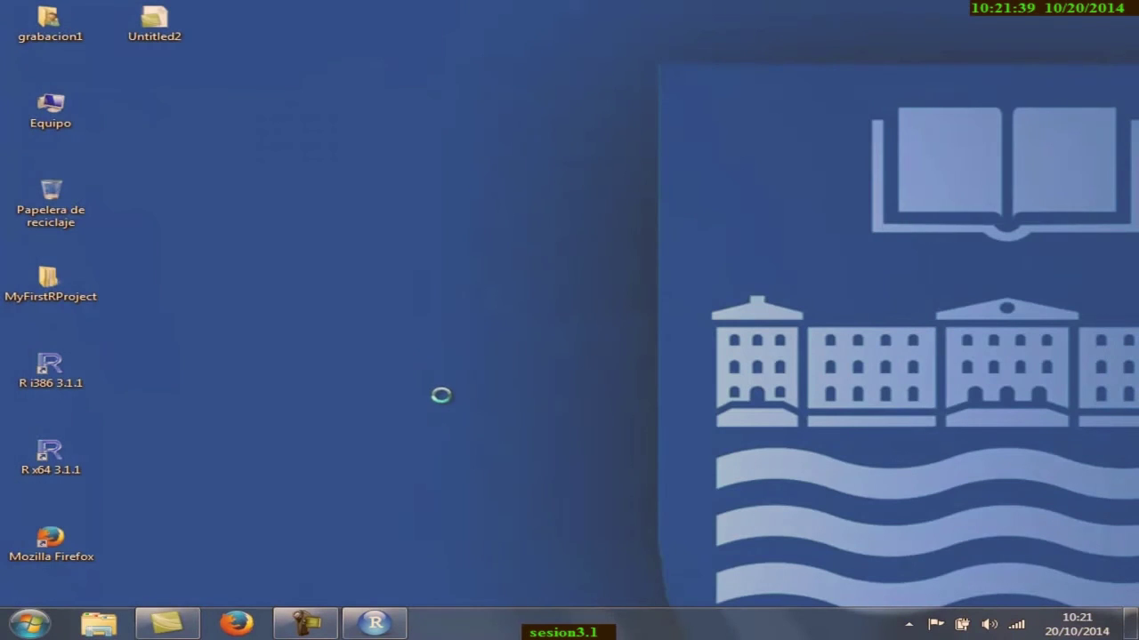
right_click(511, 385)
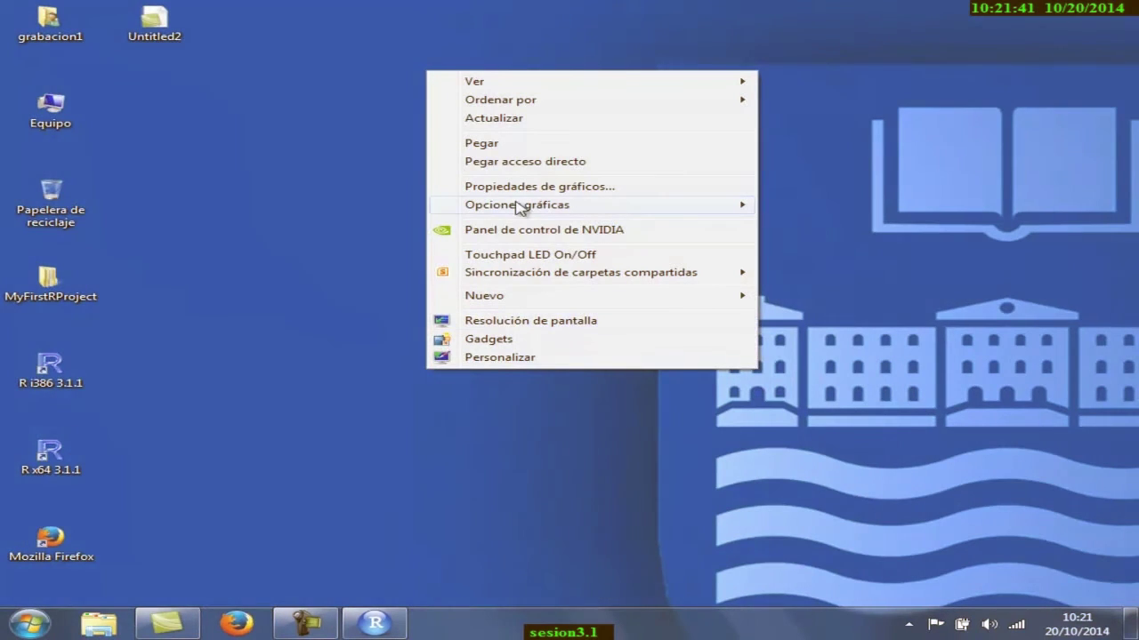
click(515, 145)
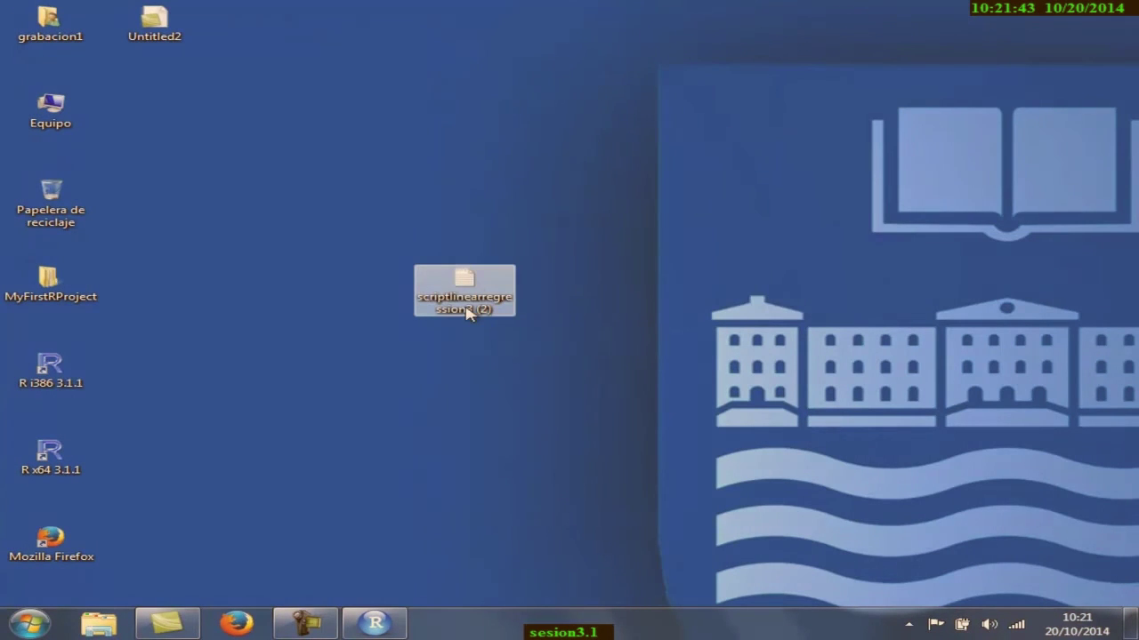
drag(470, 297, 174, 125)
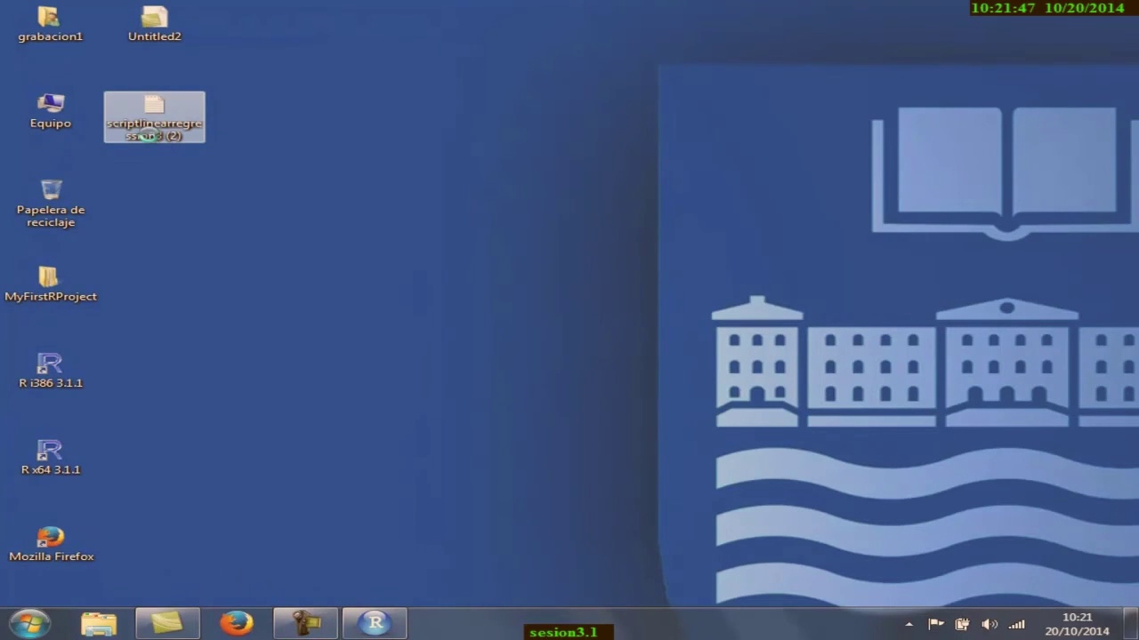
- Rename the pasted desktop file to scriptlinearregression3.R
right_click(151, 135)
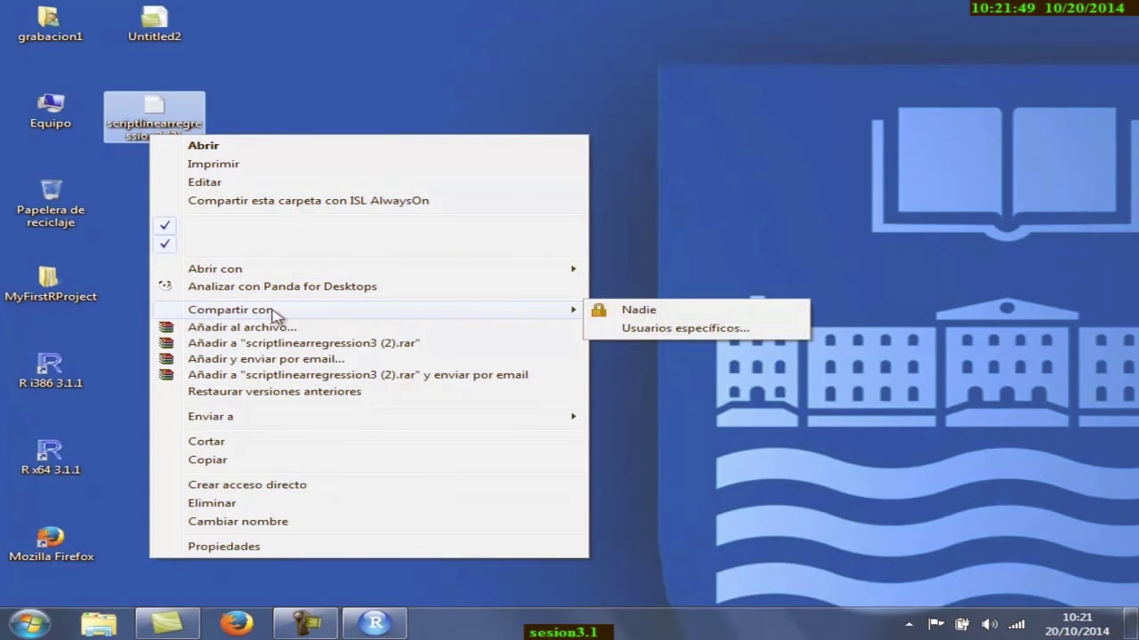
click(264, 528)
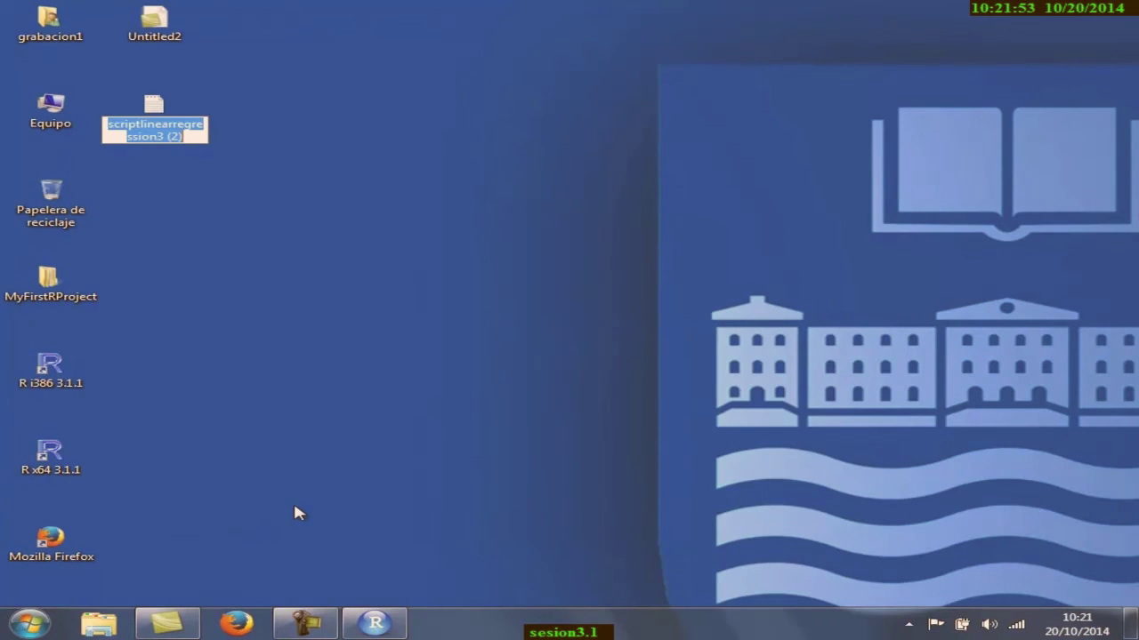
key(End)
key(BackSpace)
key(BackSpace)
key(BackSpace)
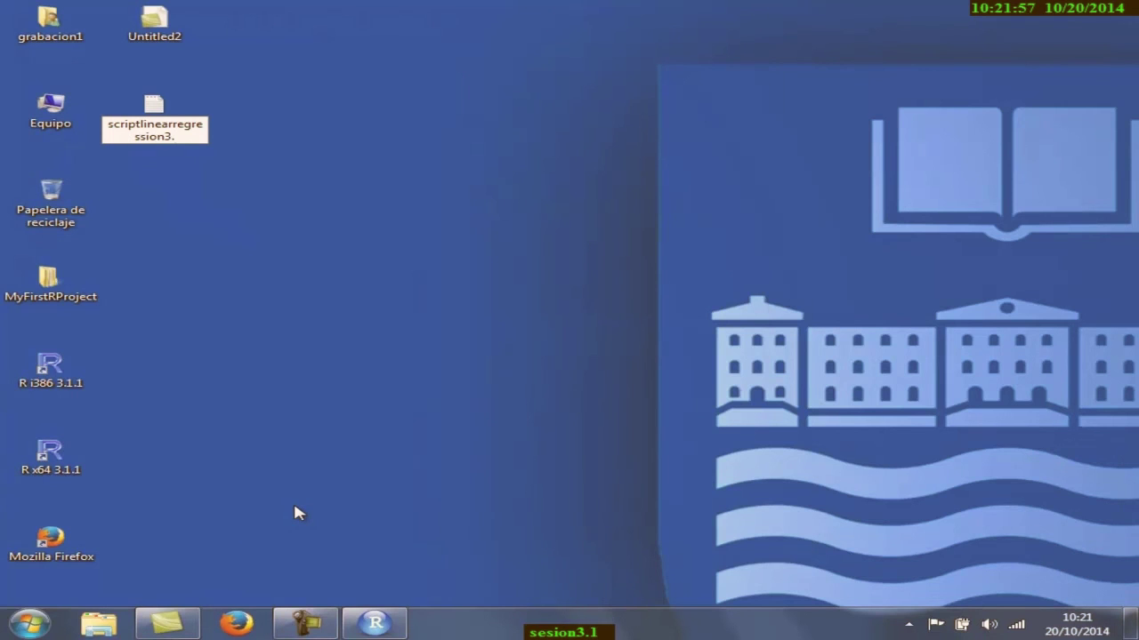
text(.R)
key(Return)
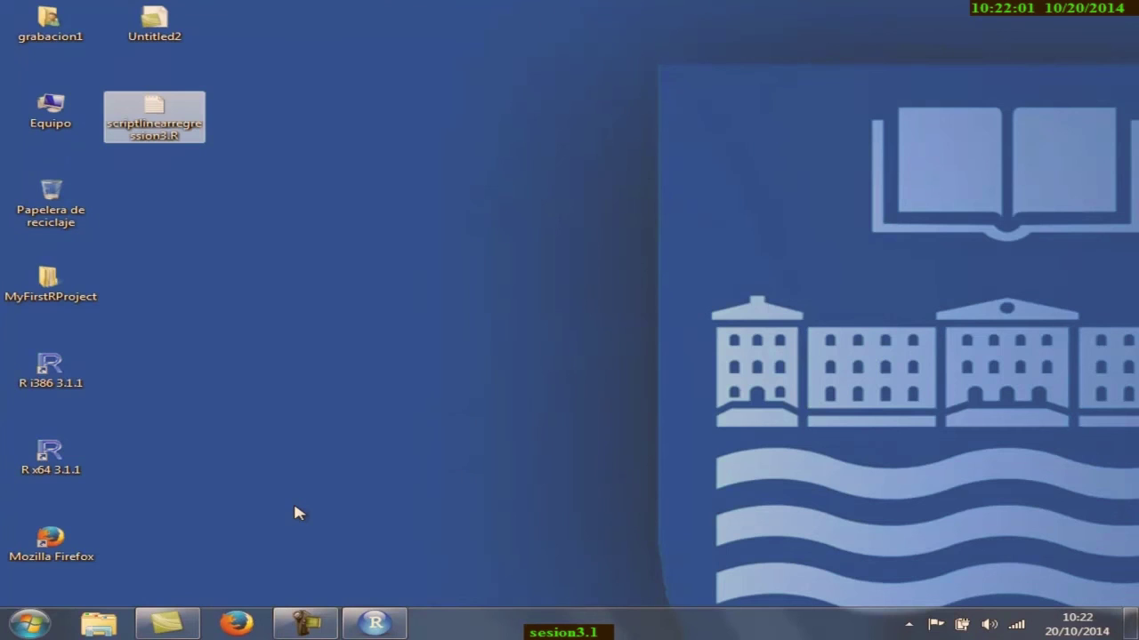
- Open scriptlinearregression3.R in Notepad to check its regression code, then close it
double_click(165, 118)
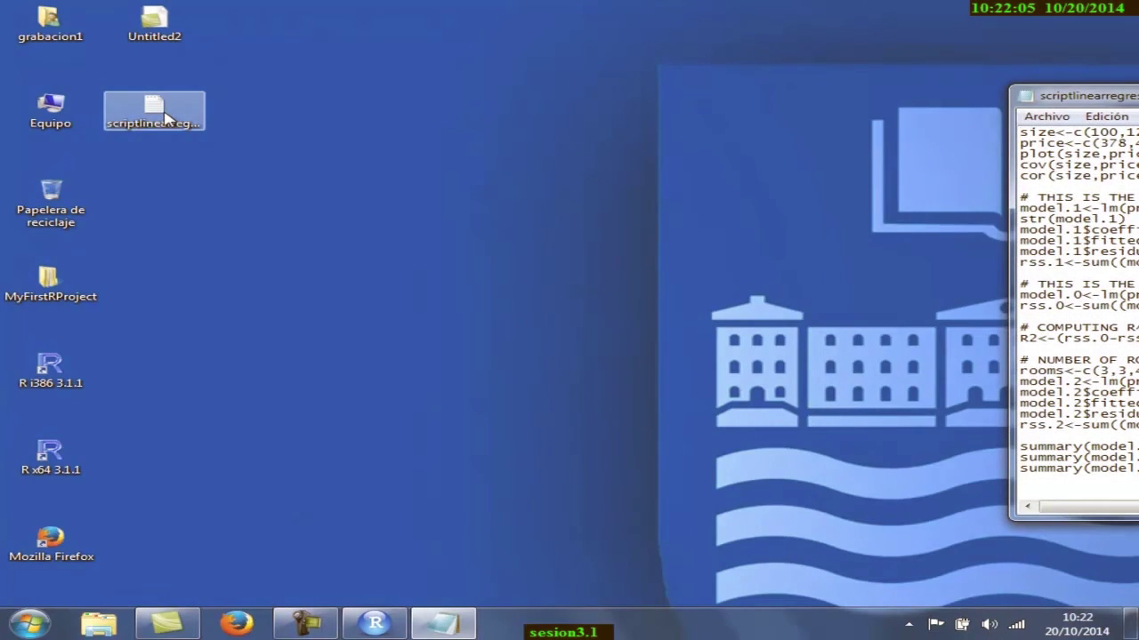
drag(1050, 103, 562, 160)
click(885, 153)
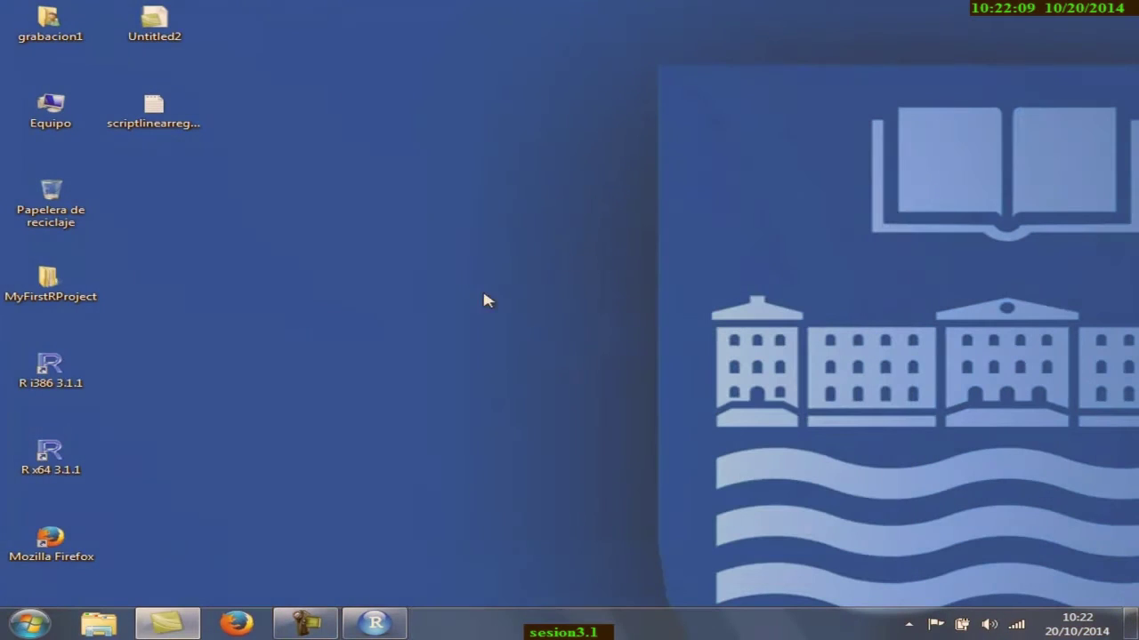
- Launch RStudio and open scriptlinearregression3.R from the Escritorio folder in the editor
click(29, 625)
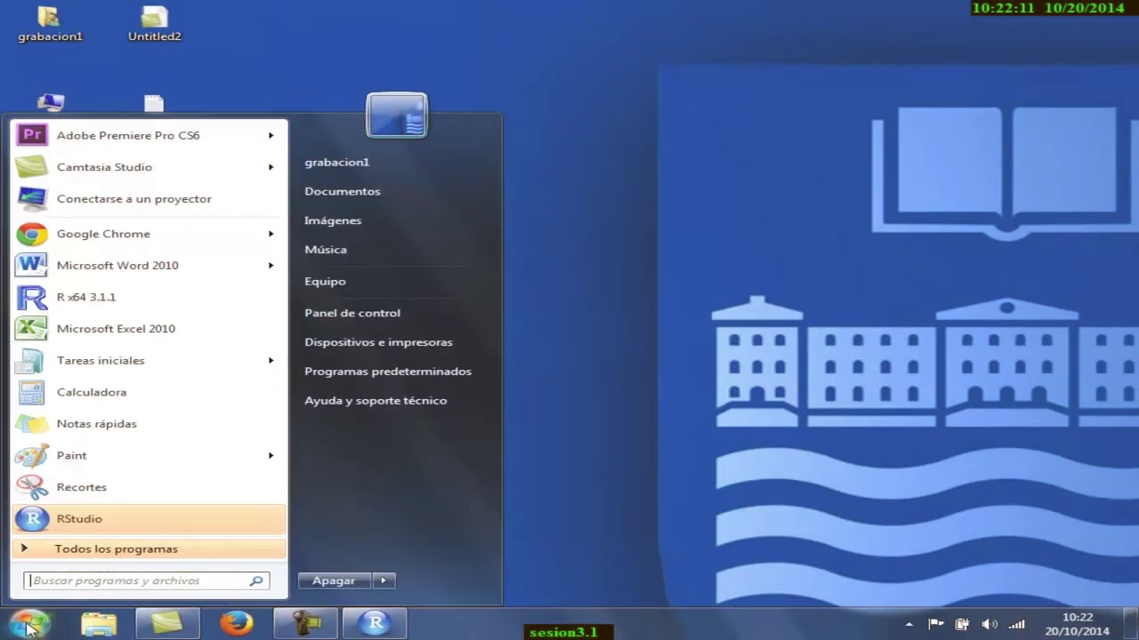
click(76, 520)
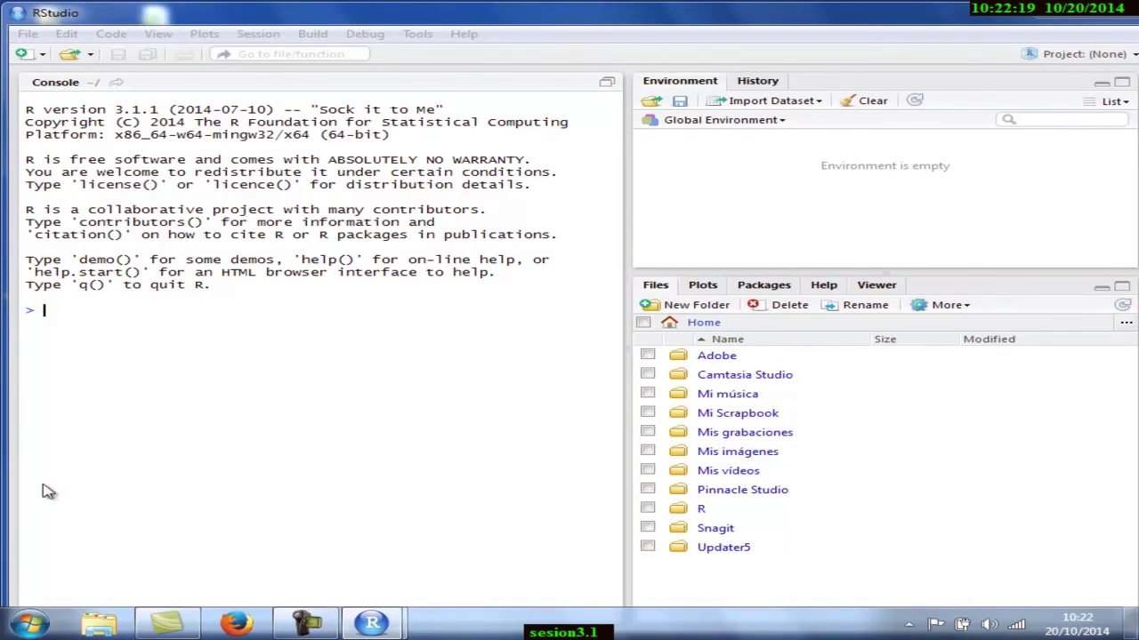
click(27, 36)
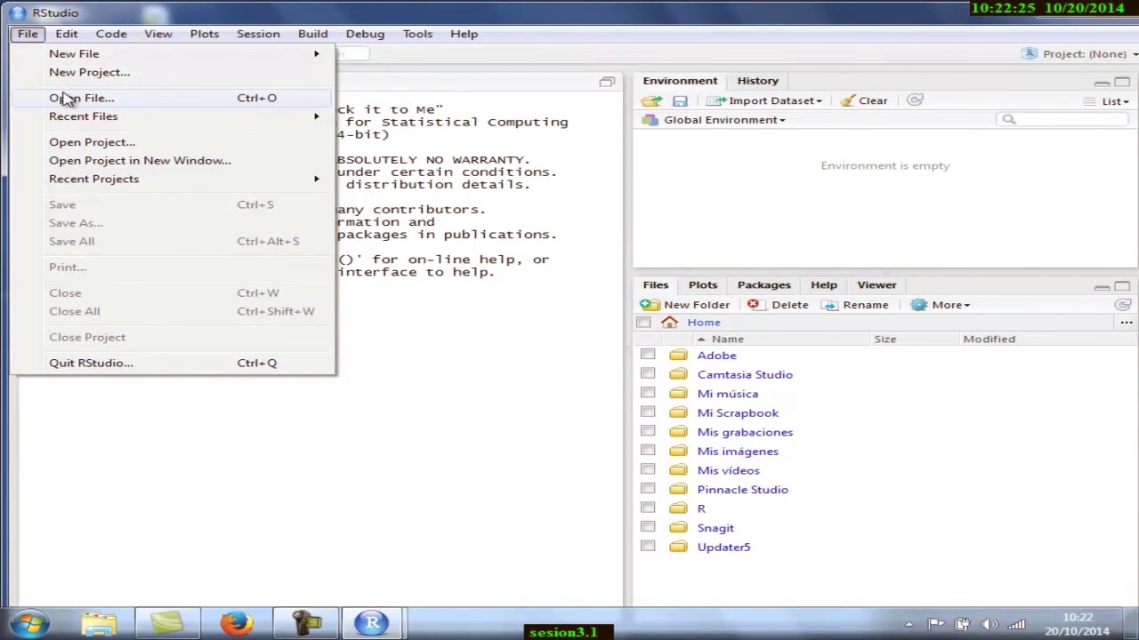
click(66, 98)
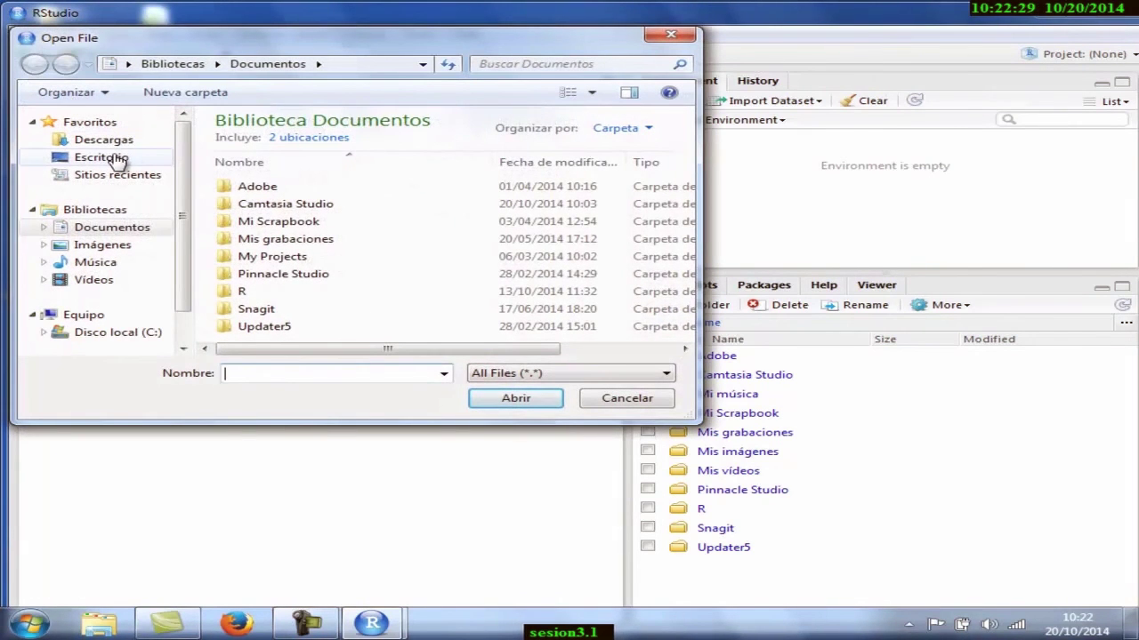
click(118, 159)
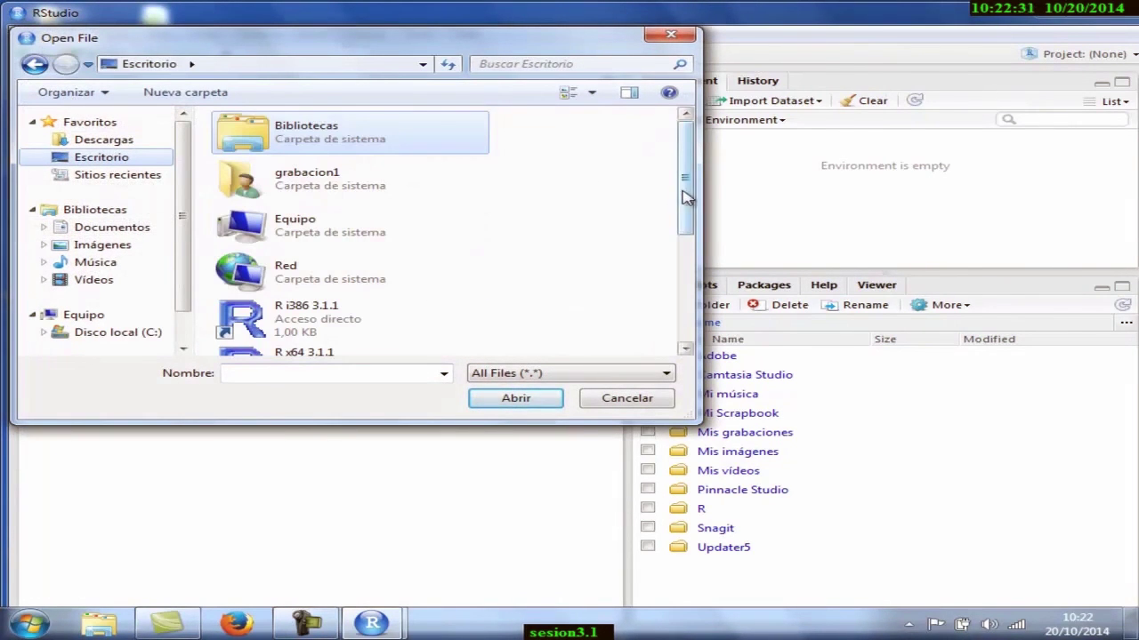
scroll(692, 198, down, 5)
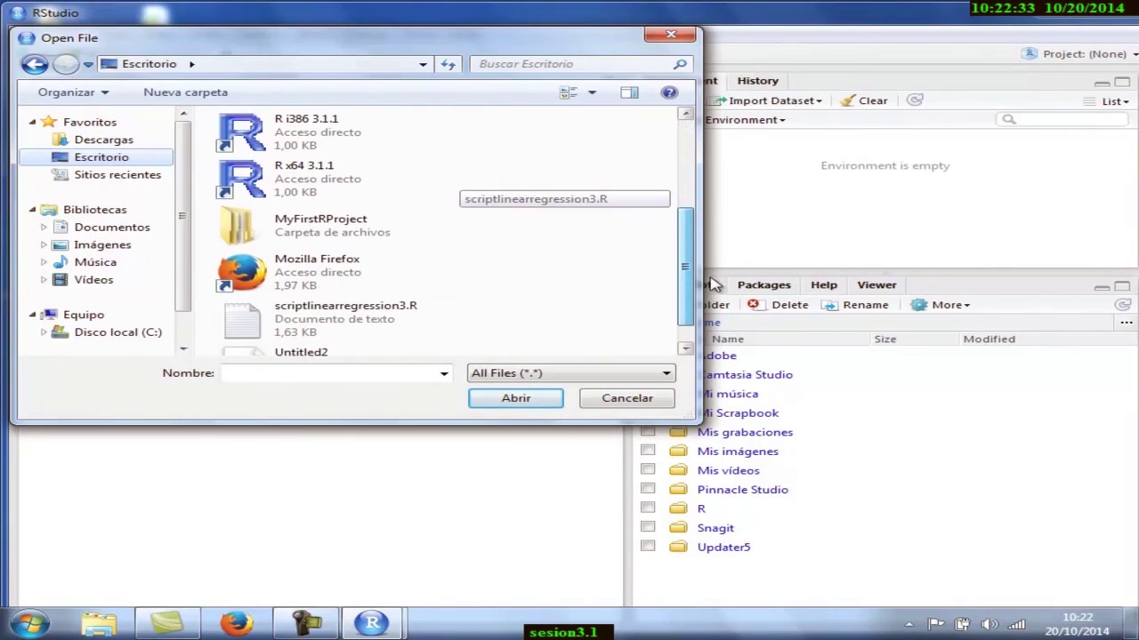
click(327, 297)
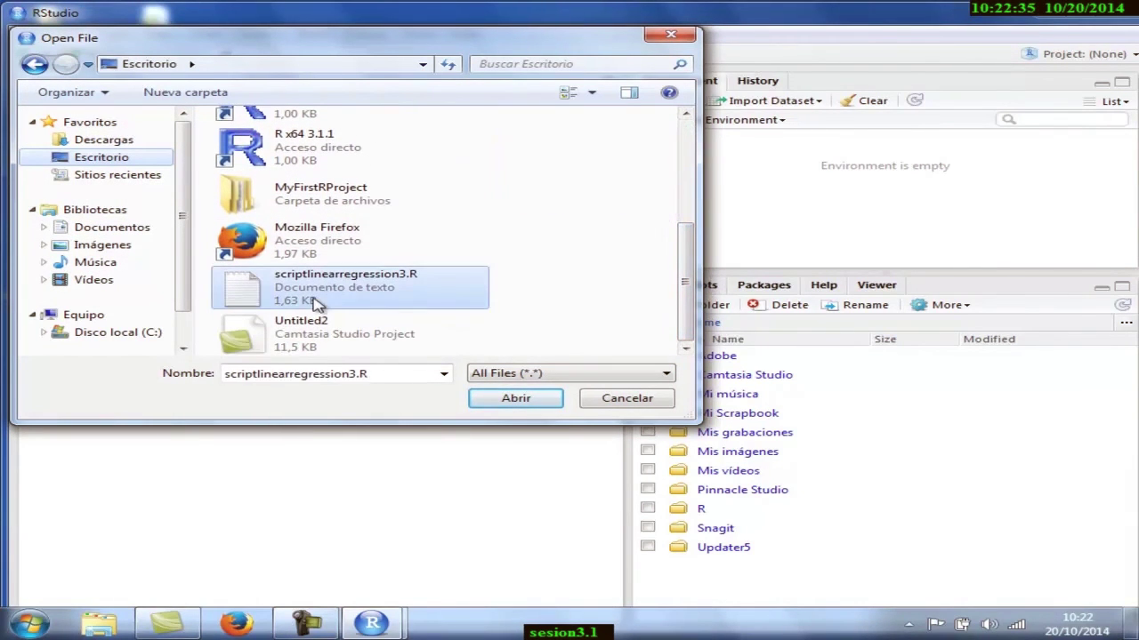
click(515, 400)
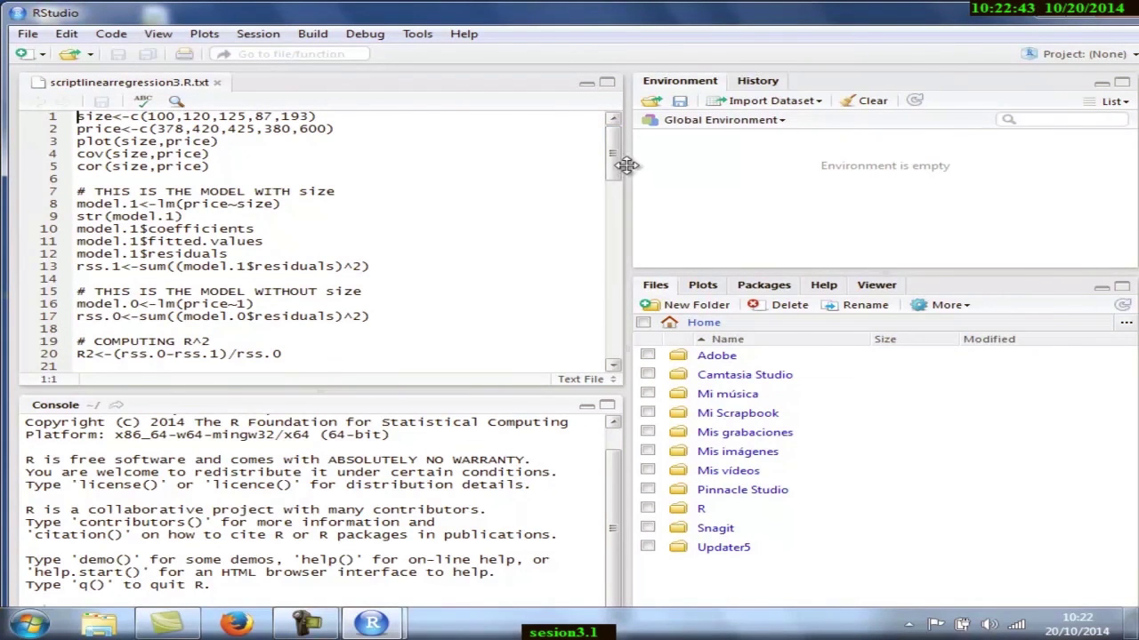
drag(620, 172, 669, 147)
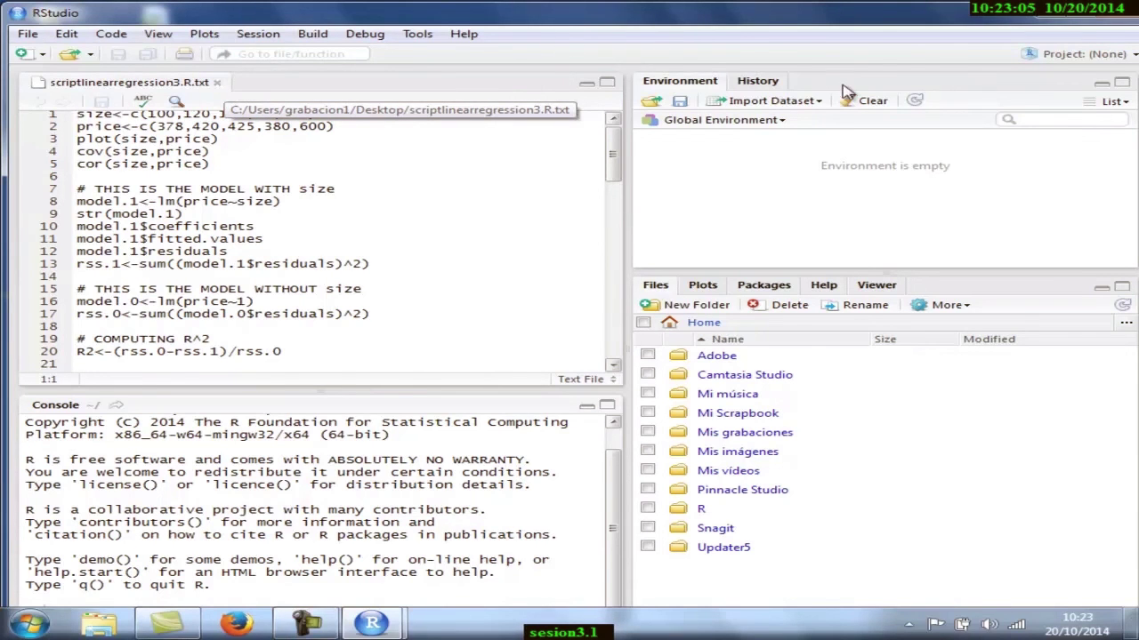
- Minimize RStudio and try renaming the desktop script, leaving it named scriptlinearregression3.R
click(1047, 18)
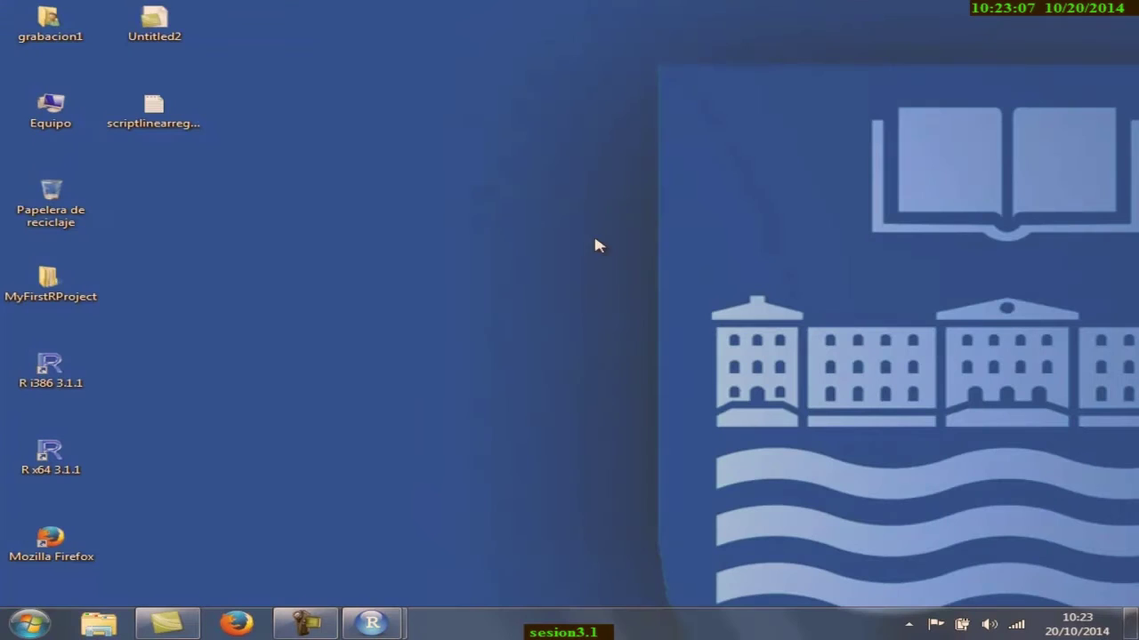
right_click(163, 119)
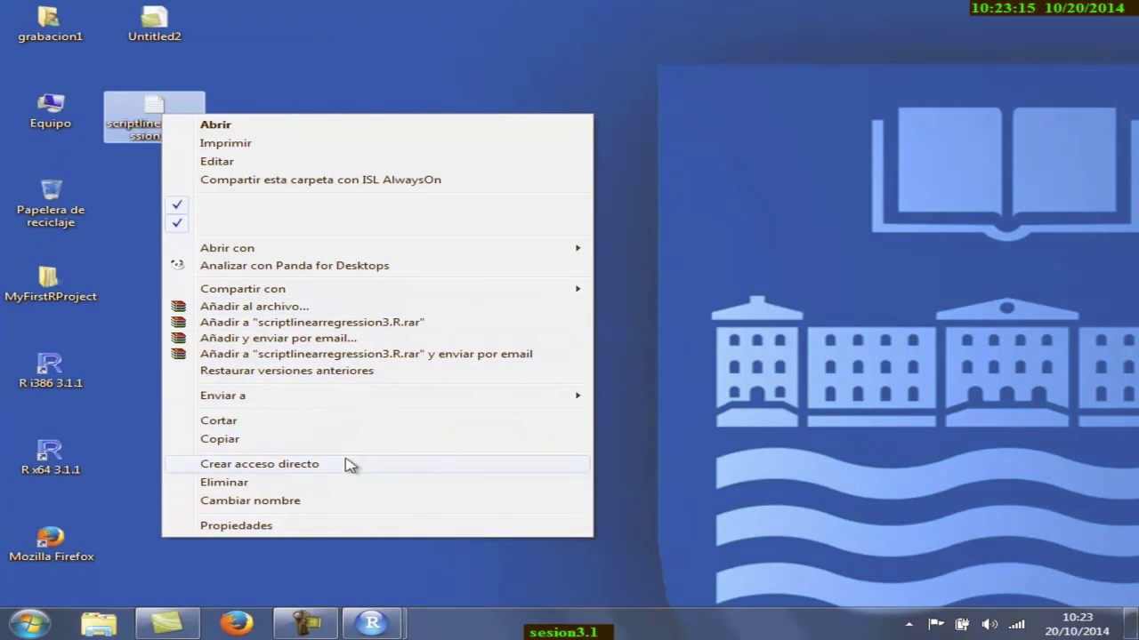
click(300, 503)
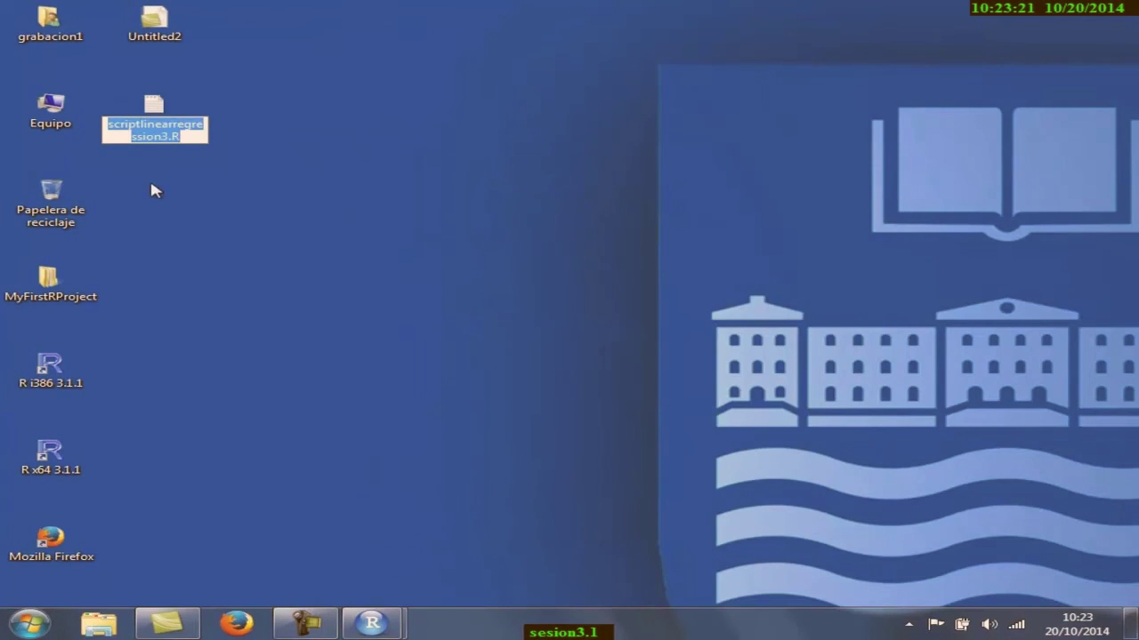
click(158, 108)
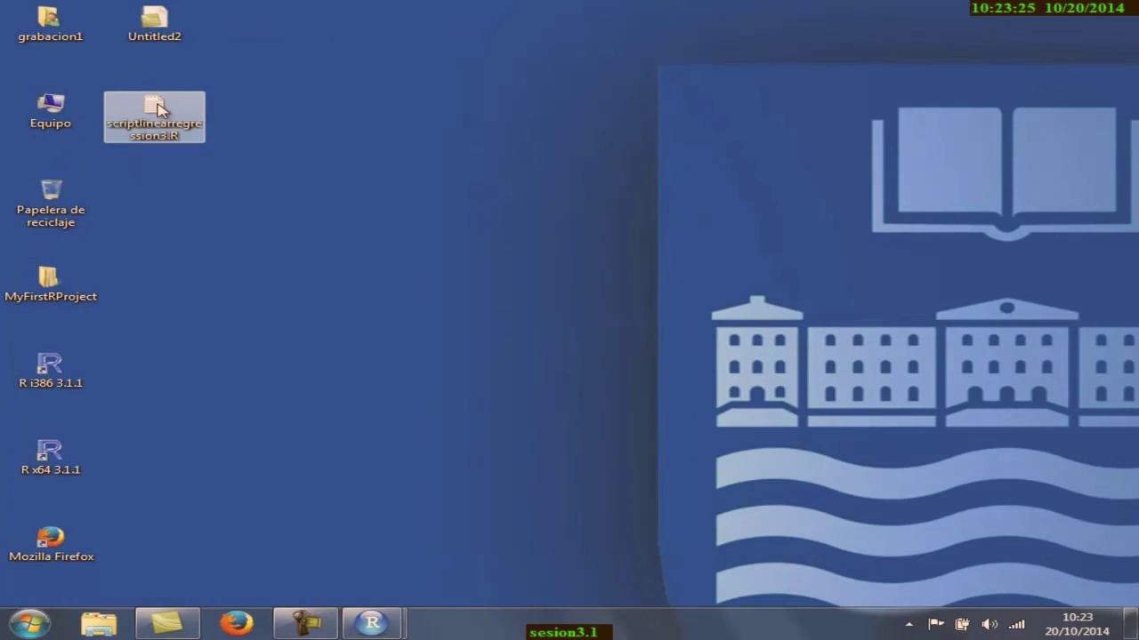
click(51, 374)
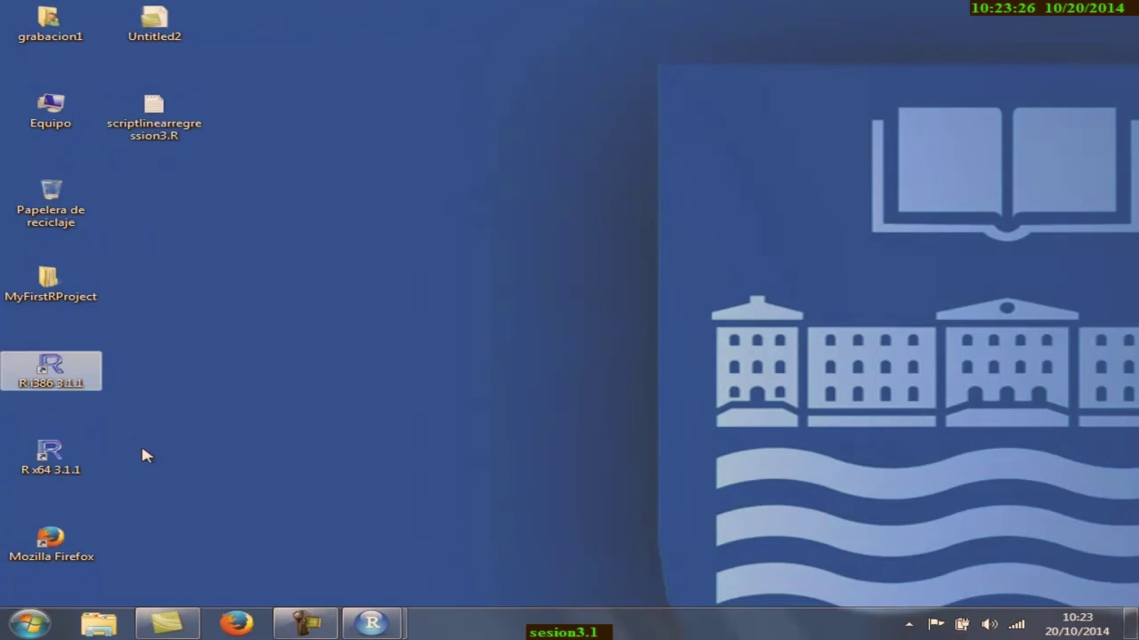
click(32, 625)
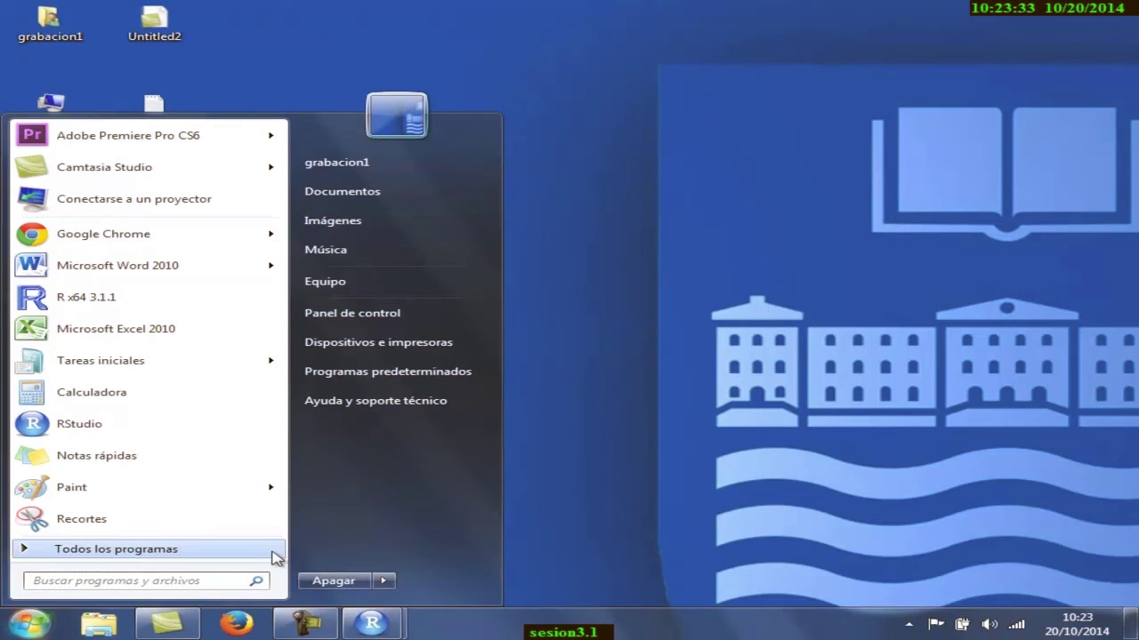
click(607, 497)
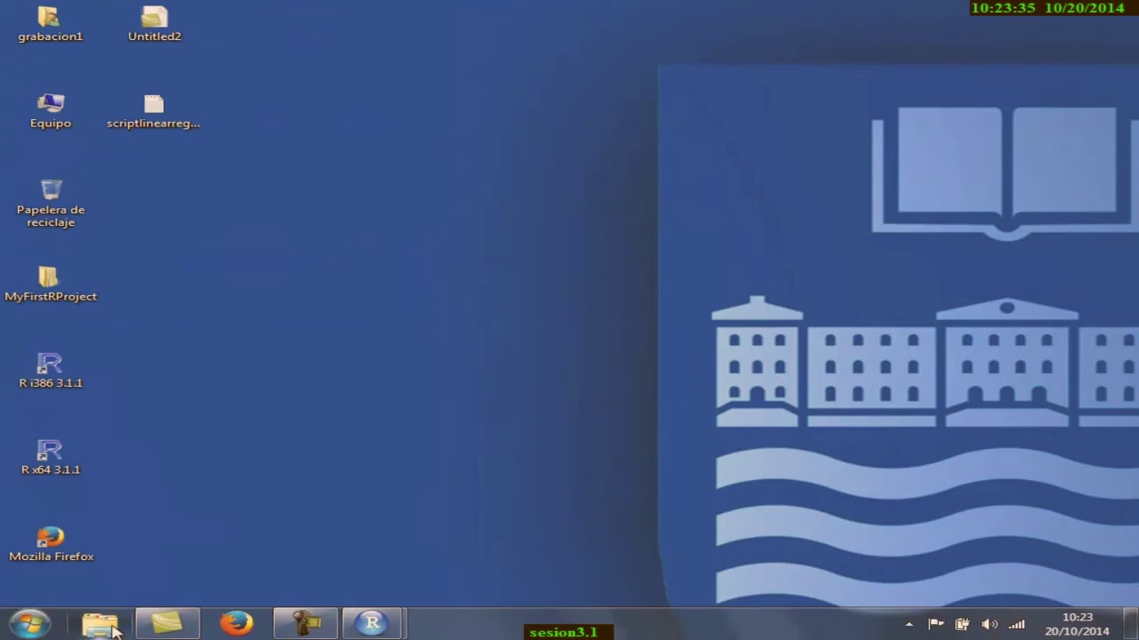
- Uncheck 'Ocultar las extensiones de archivo' in Explorer's folder options and apply the change
click(98, 624)
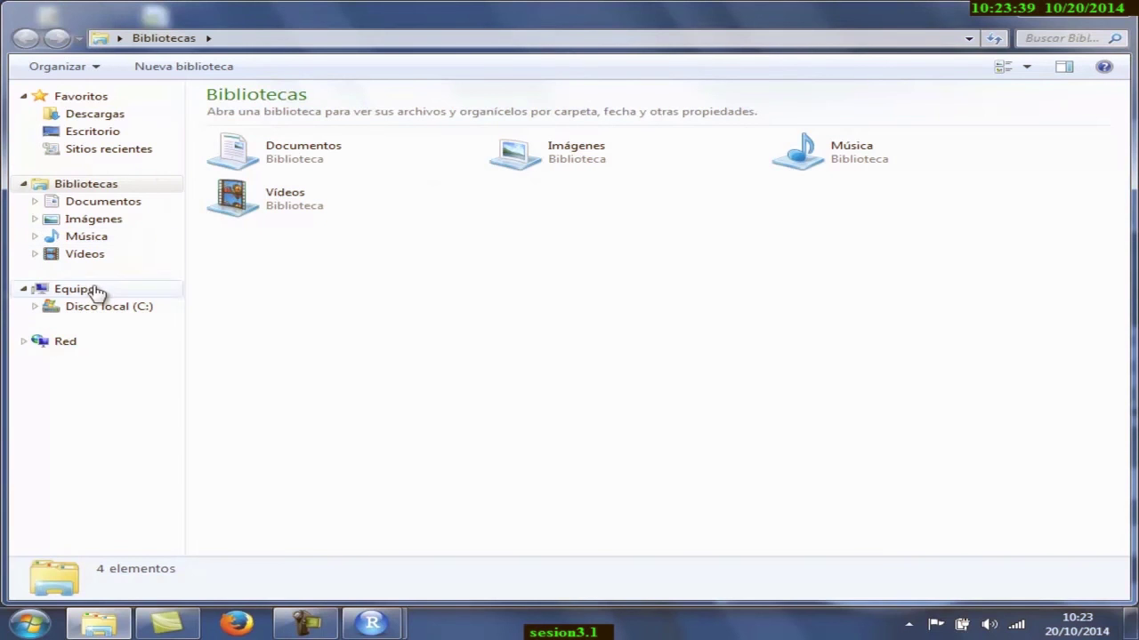
click(85, 132)
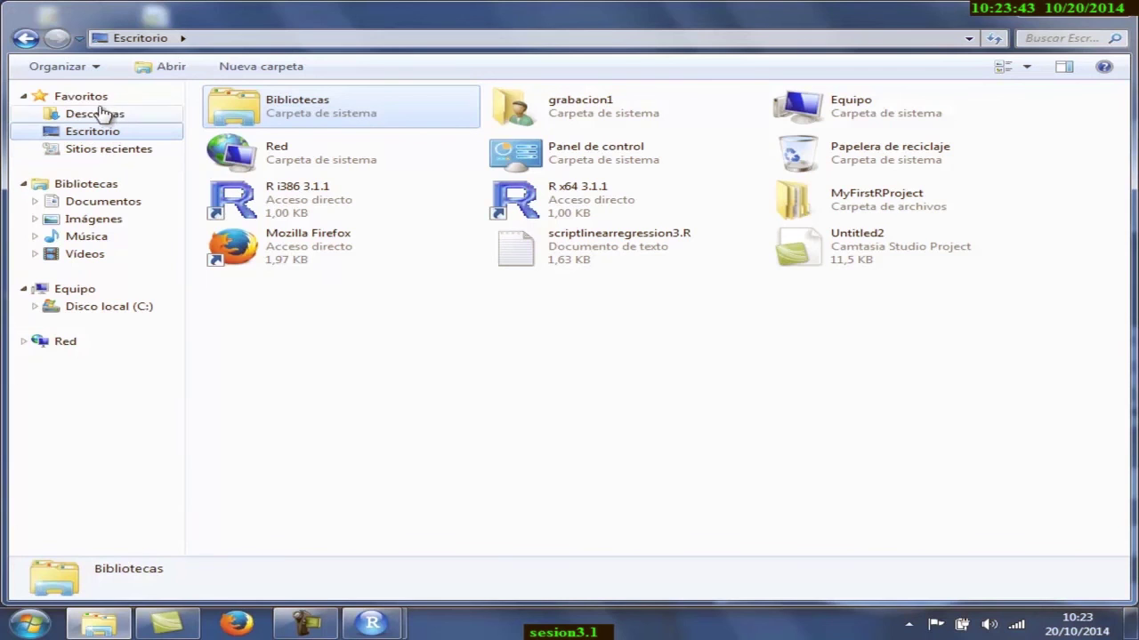
click(71, 71)
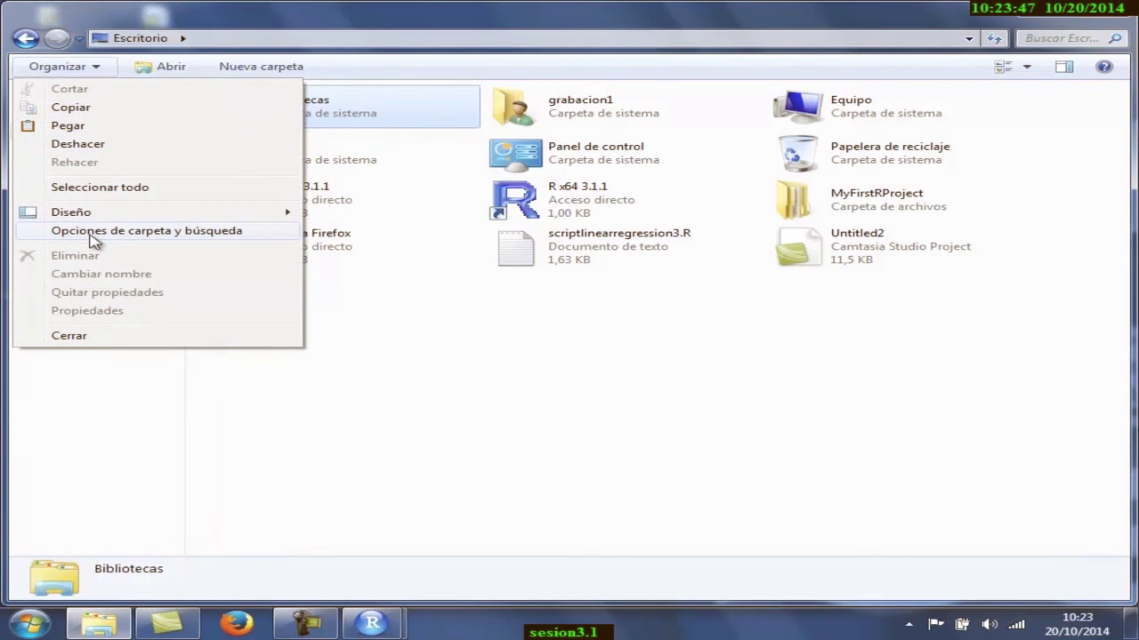
click(95, 233)
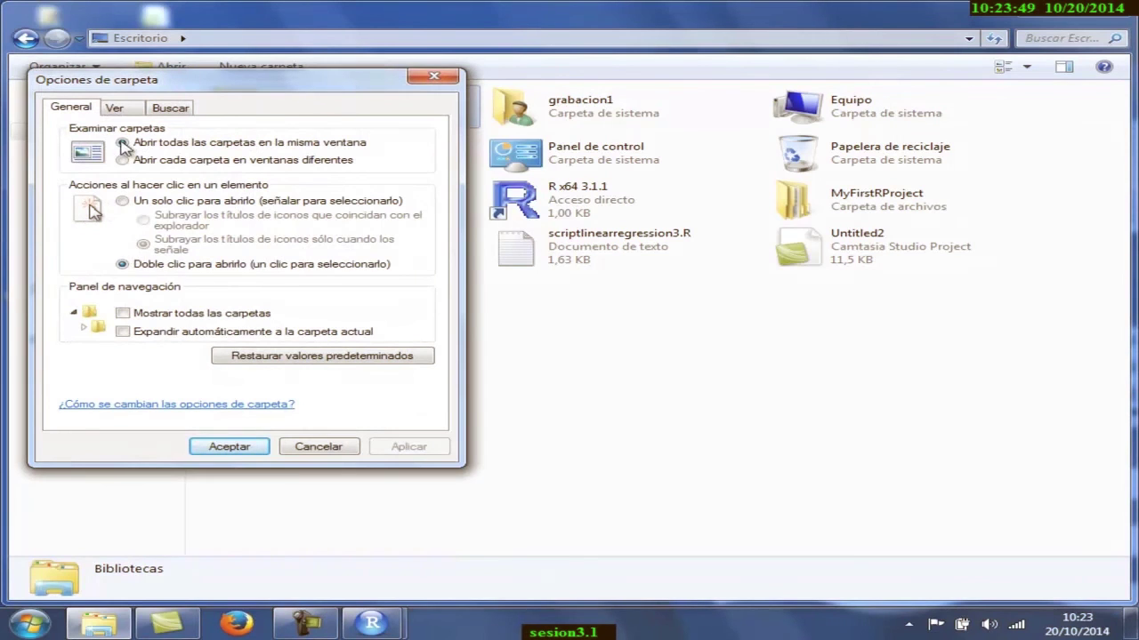
click(130, 108)
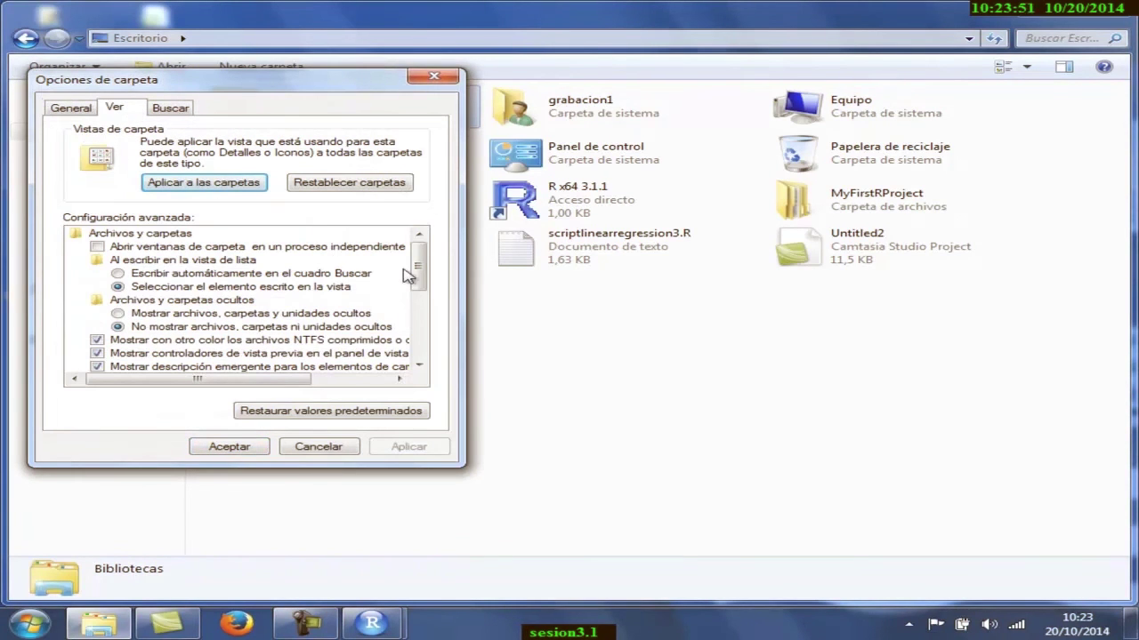
drag(420, 276, 422, 327)
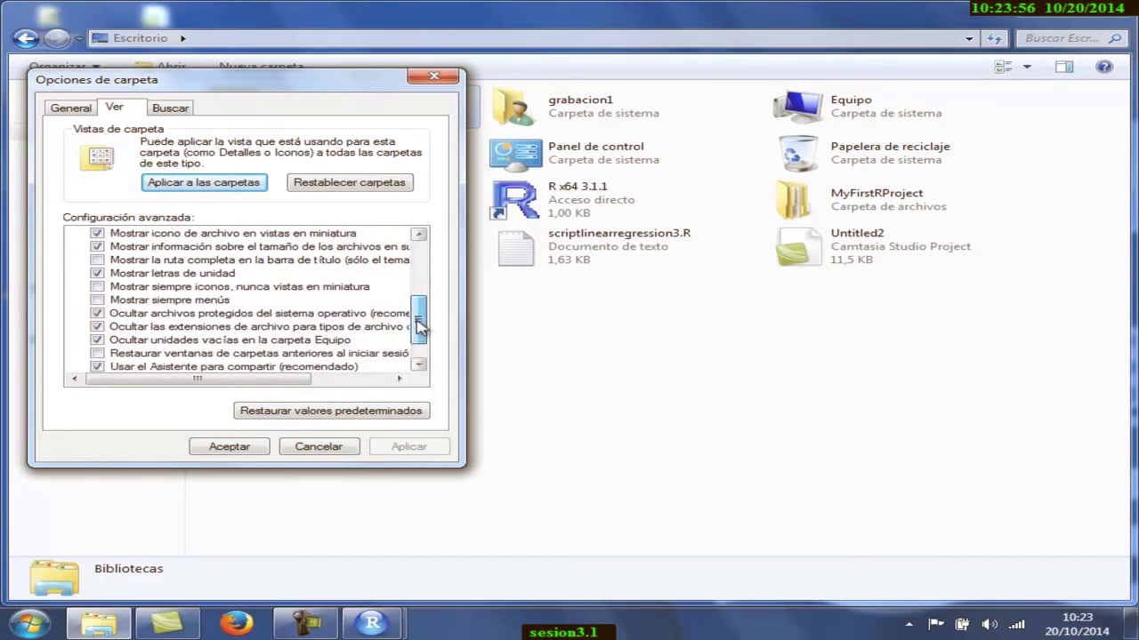
click(98, 326)
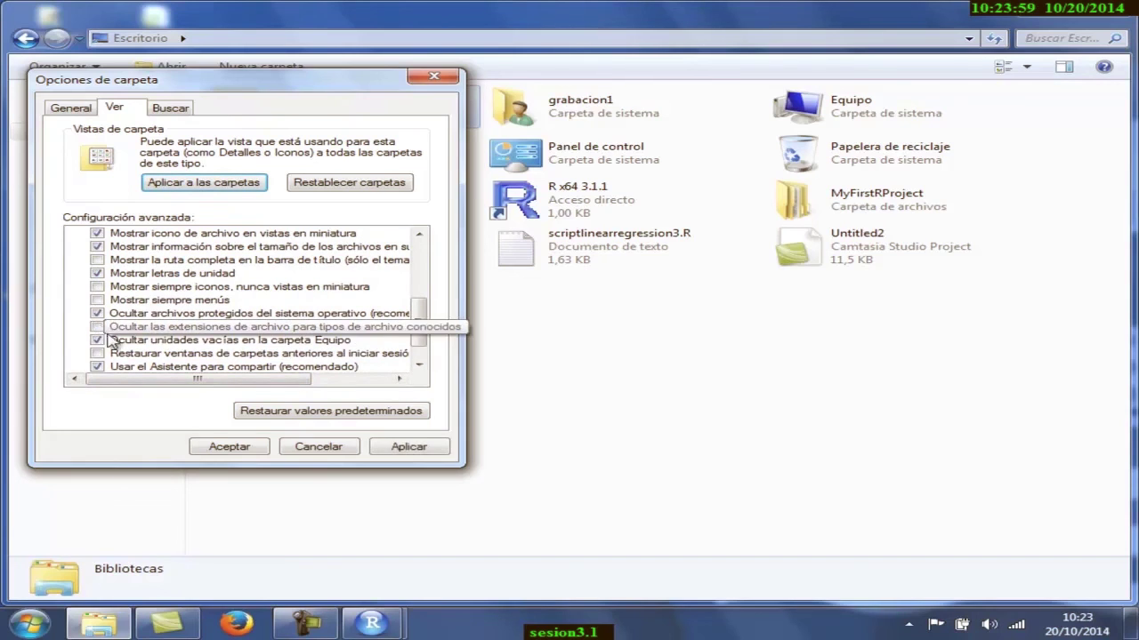
click(423, 447)
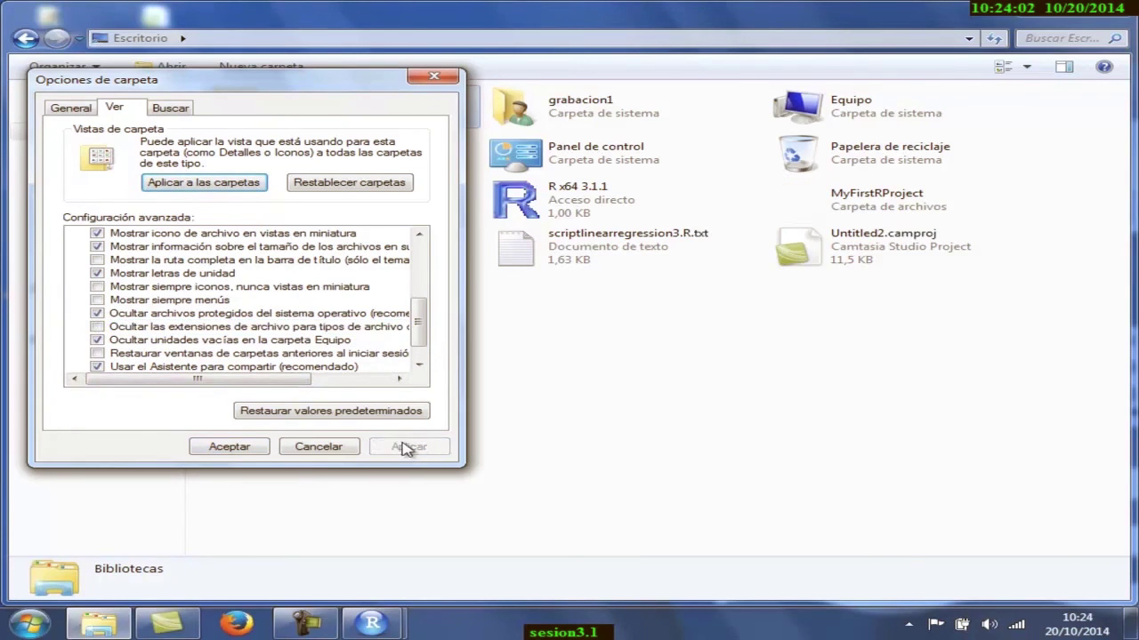
click(232, 447)
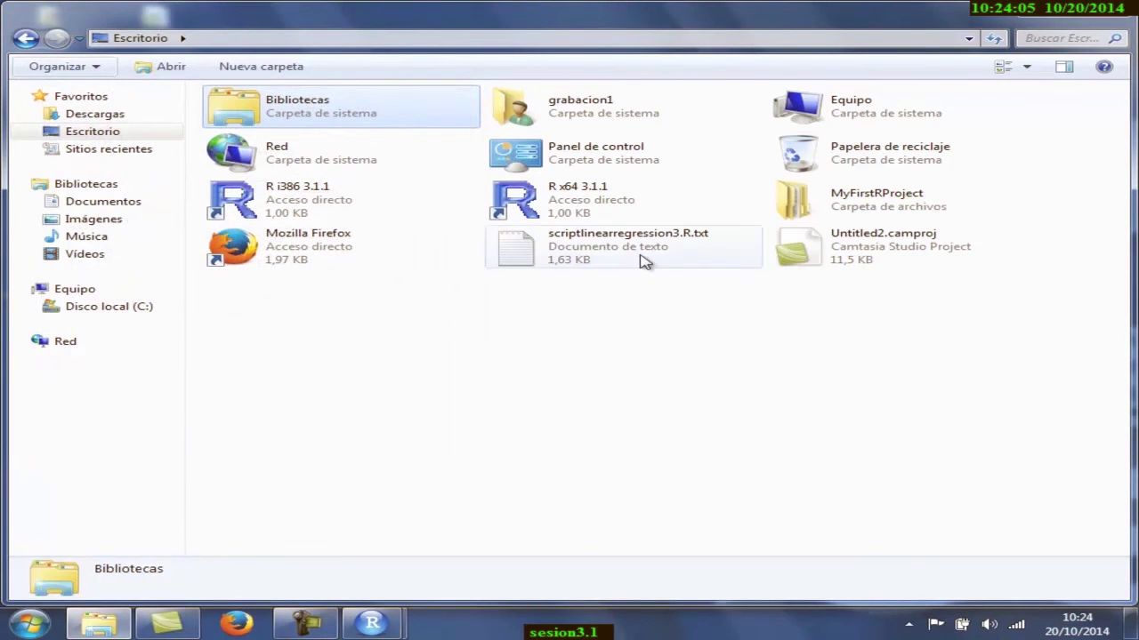
- Strip the .txt ending from the desktop script, accepting the extension warning, leaving scriptlinearregression3.R
click(1117, 11)
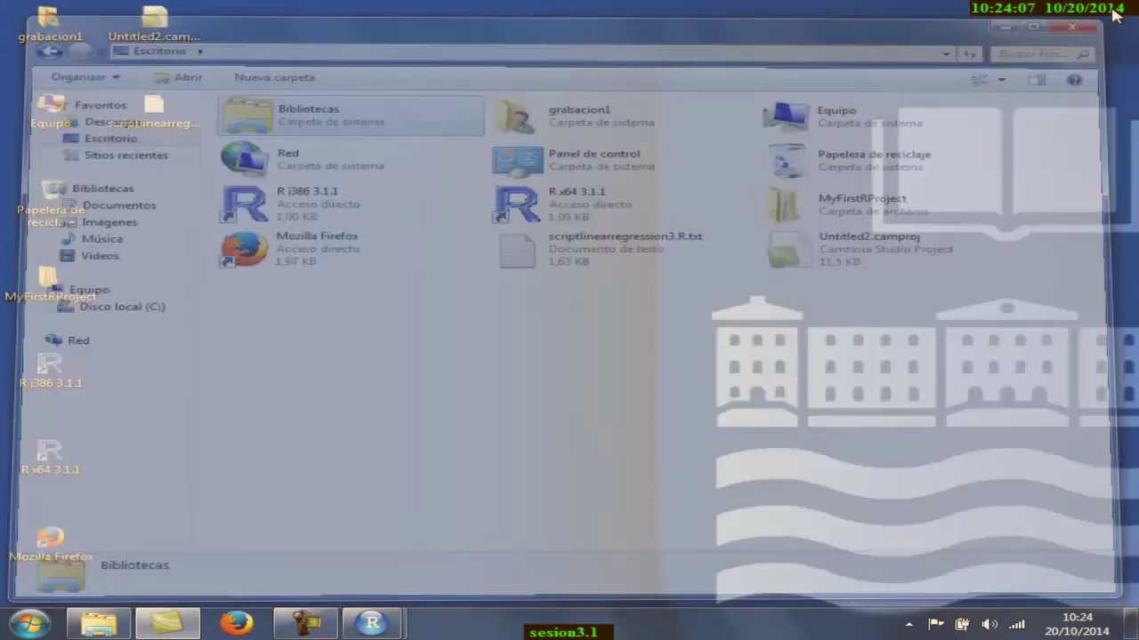
click(146, 114)
right_click(138, 119)
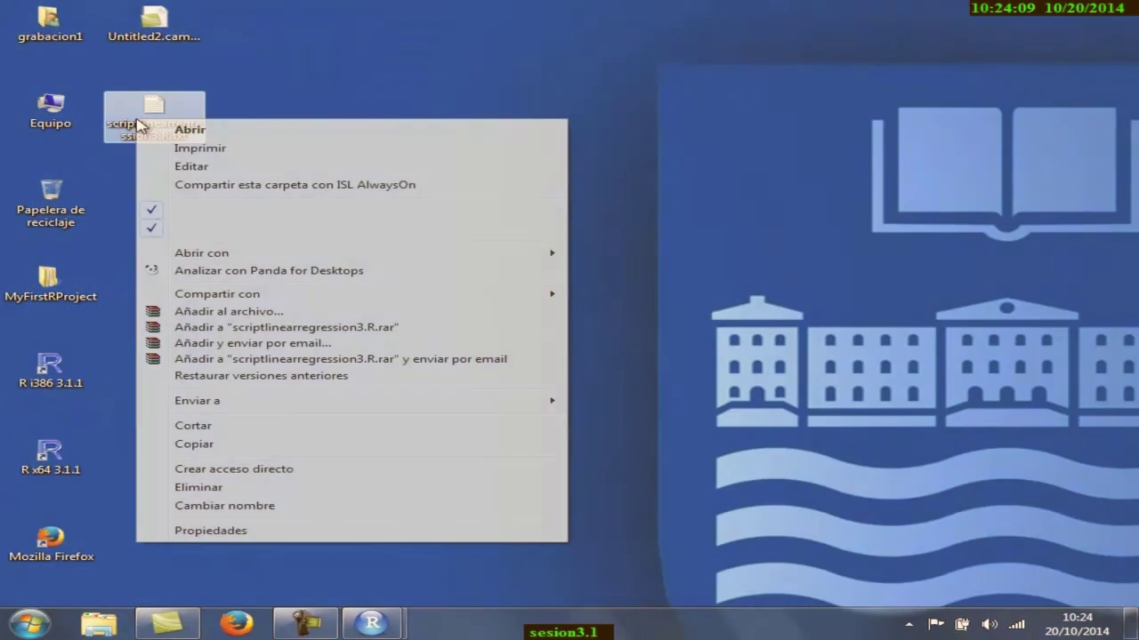
click(281, 509)
key(End)
key(BackSpace)
key(BackSpace)
key(BackSpace)
key(BackSpace)
key(Return)
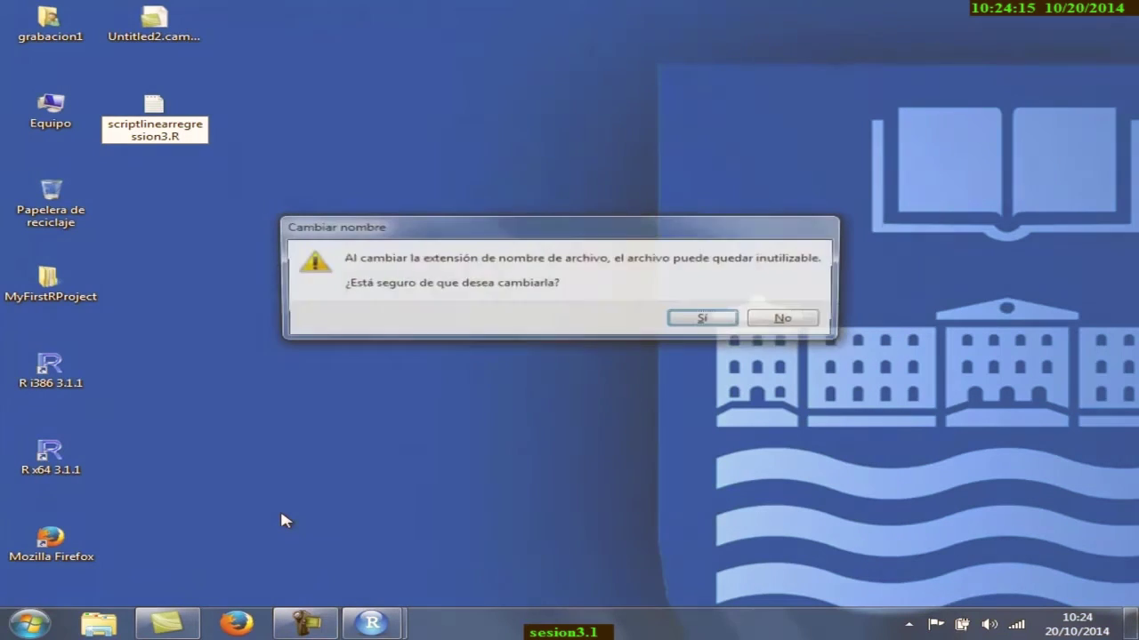
click(710, 322)
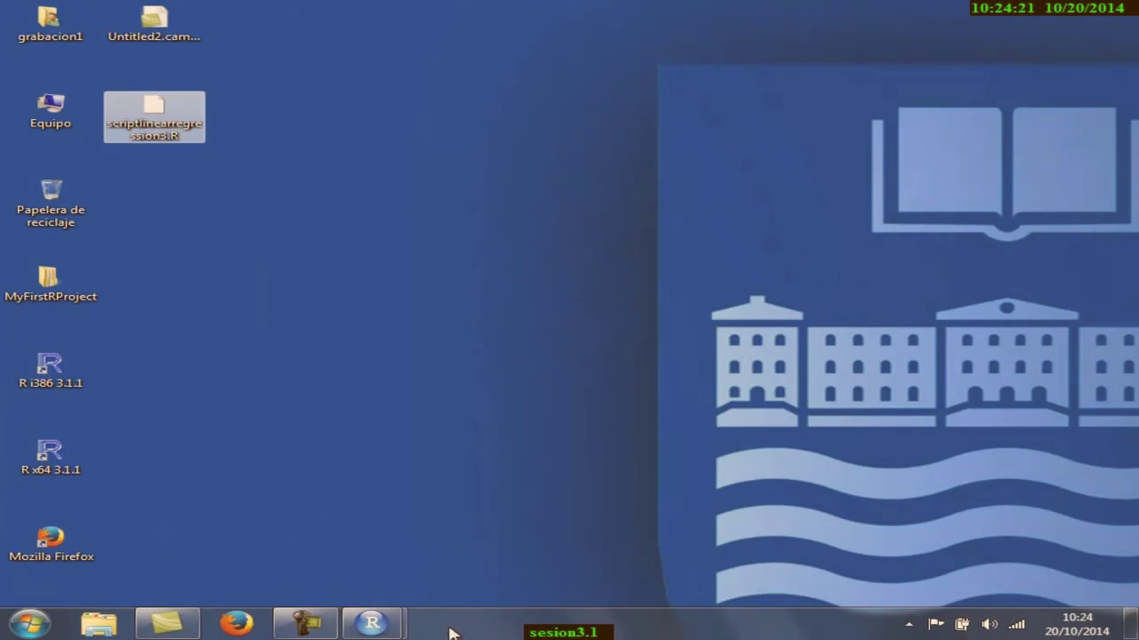
click(372, 622)
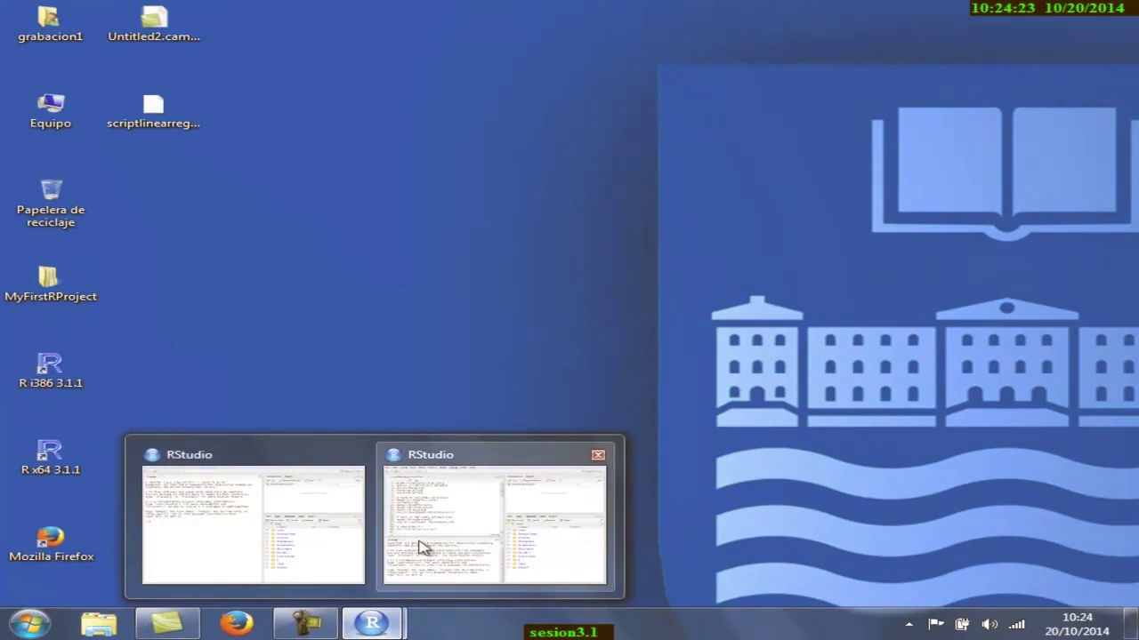
- Close the RStudio window holding the .txt version of the script
mouse_move(430, 550)
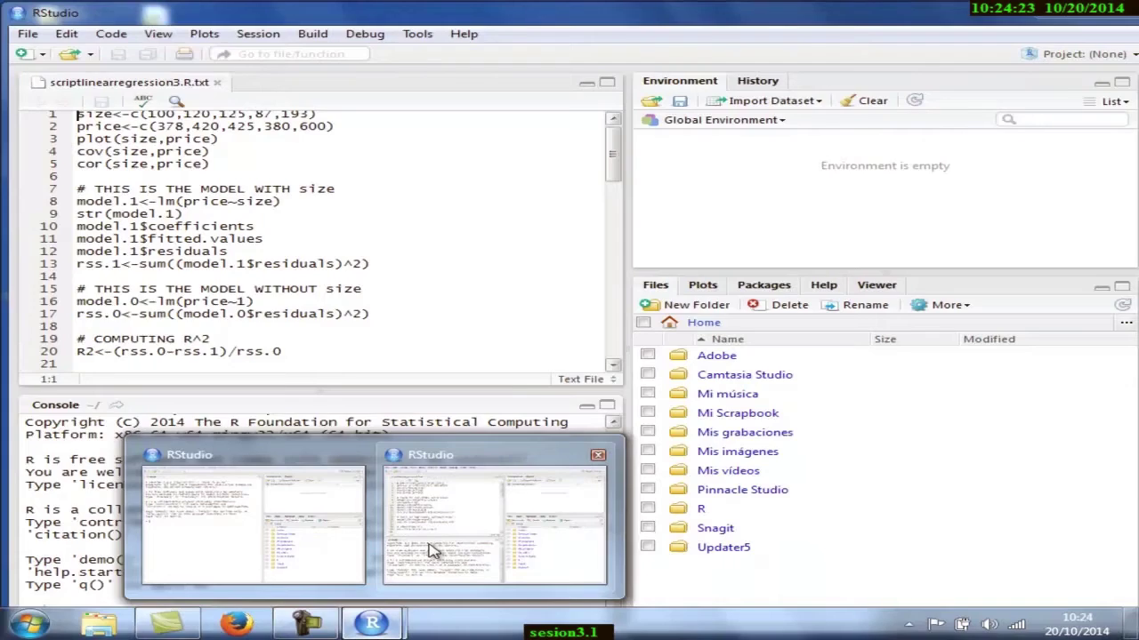
click(597, 458)
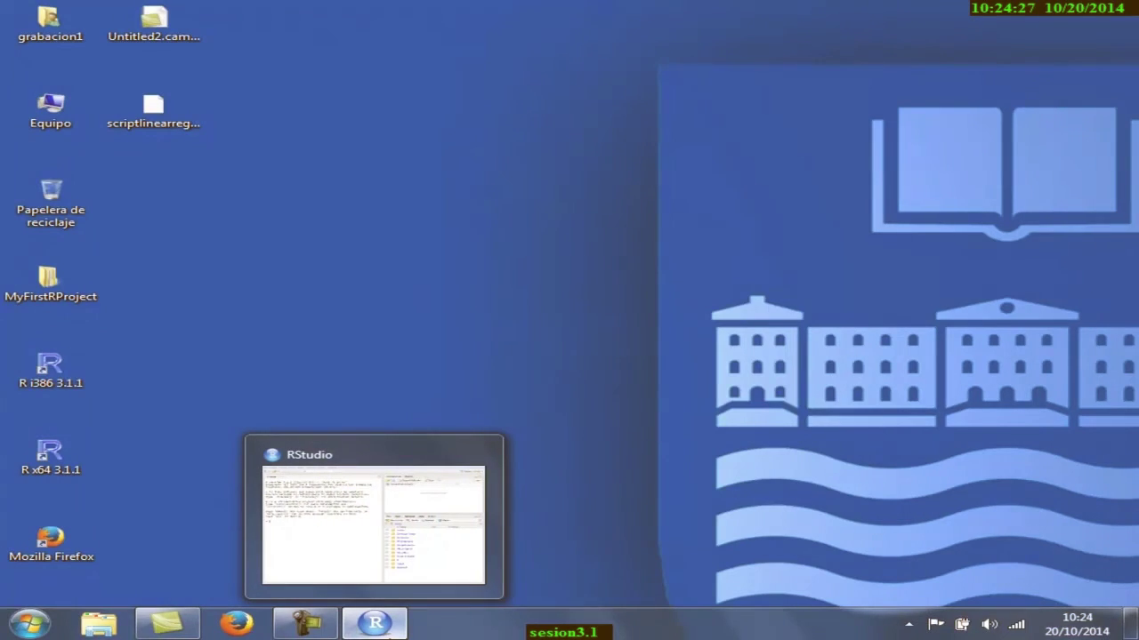
click(391, 616)
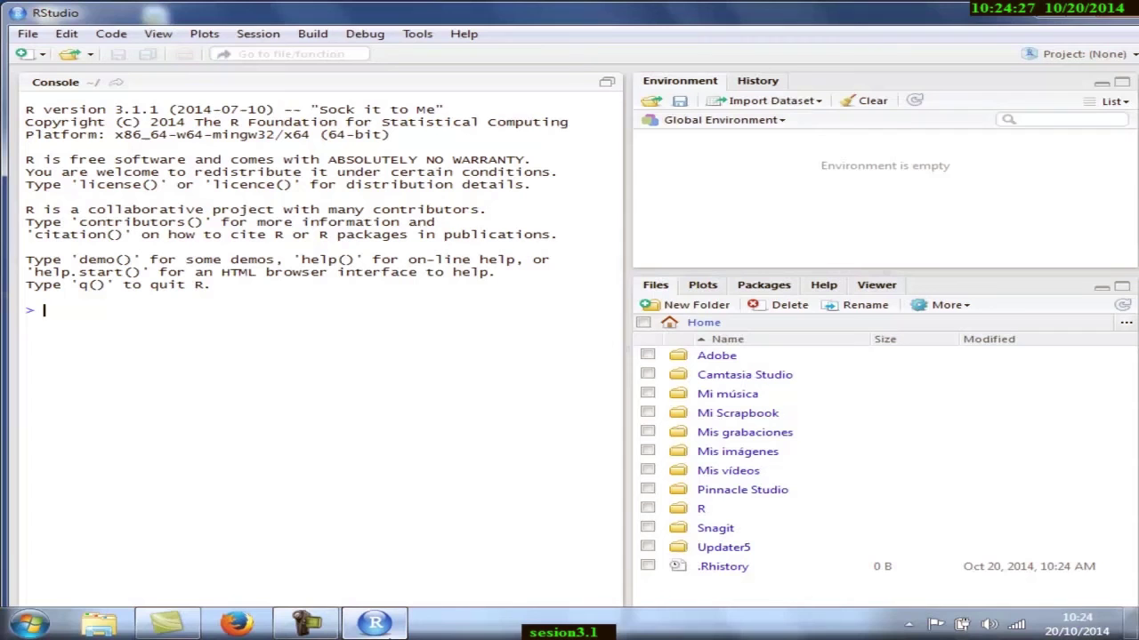
- Open scriptlinearregression3.R from Escritorio in the remaining RStudio window
click(28, 35)
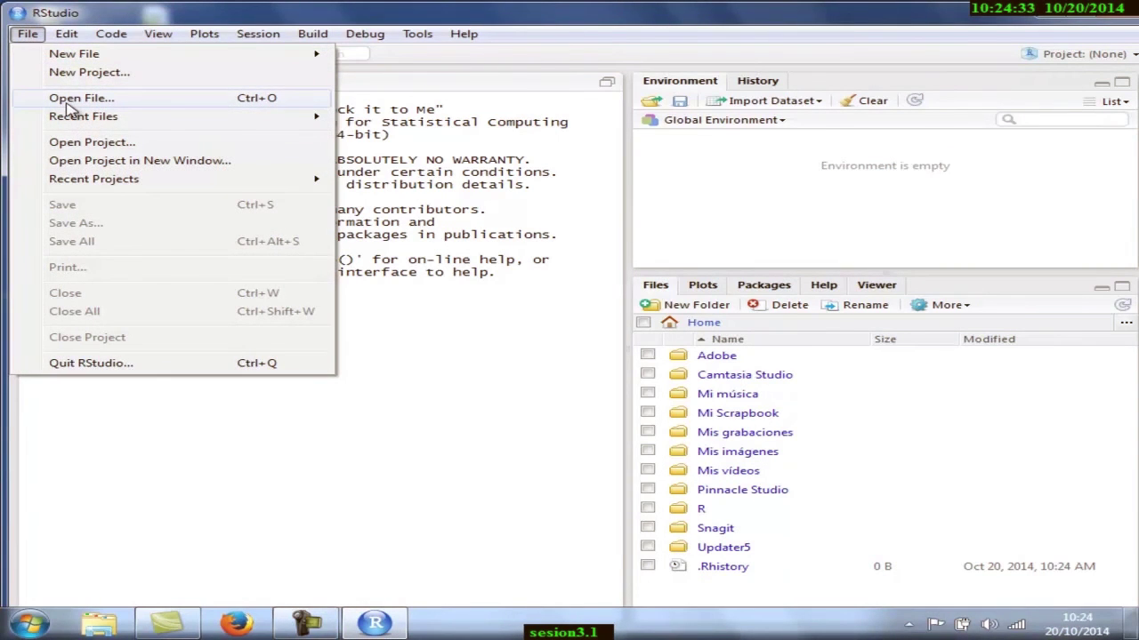
click(72, 99)
drag(676, 164, 698, 287)
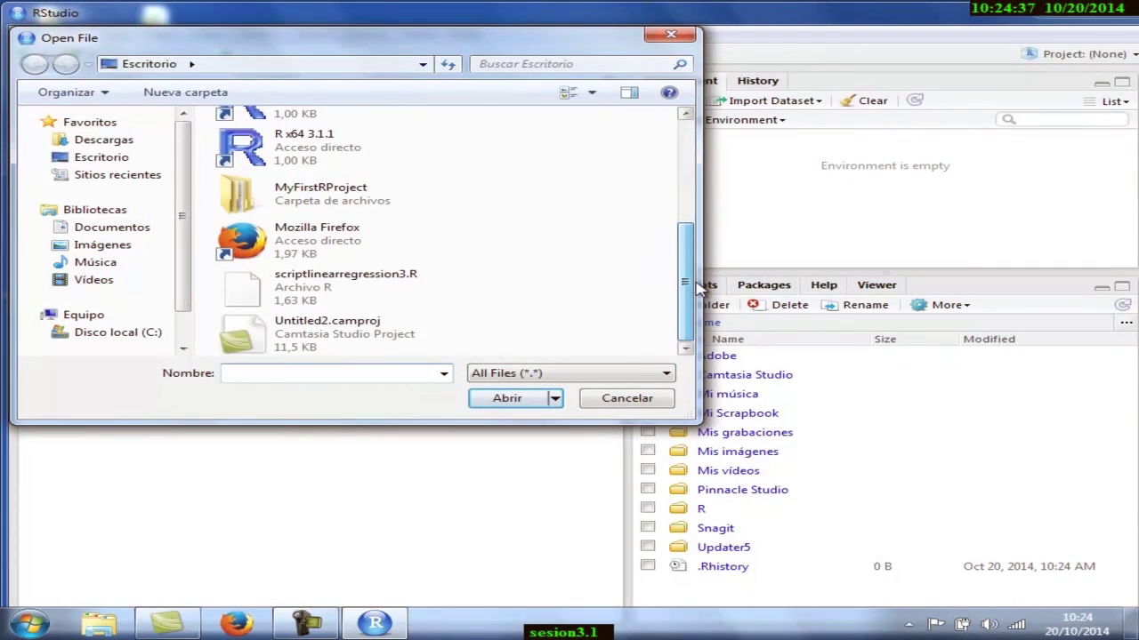
click(299, 285)
click(503, 398)
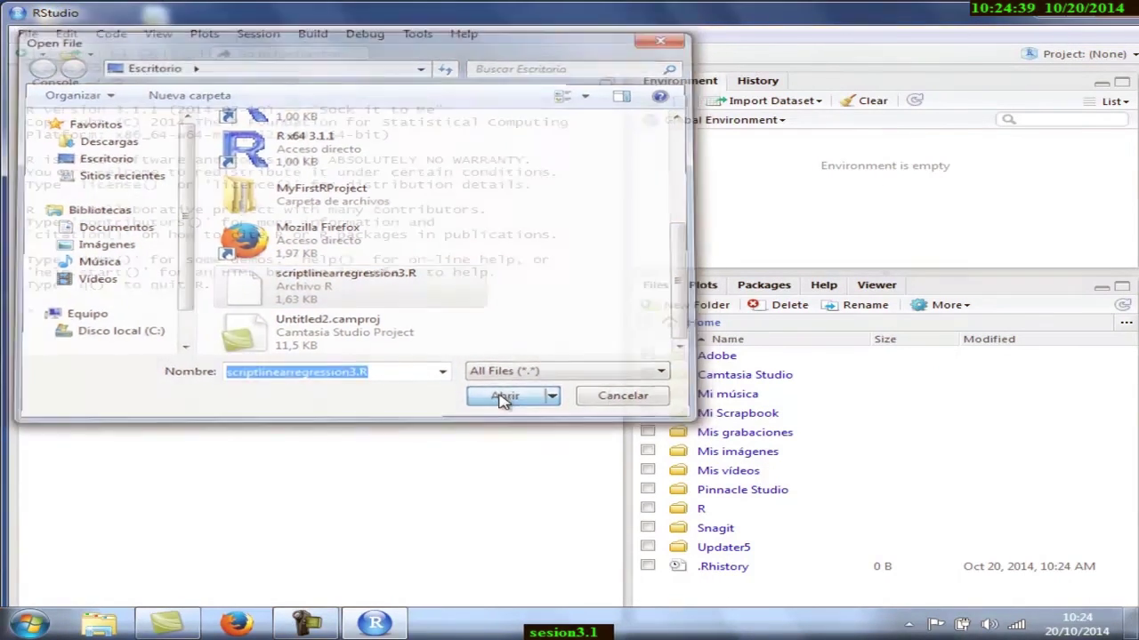